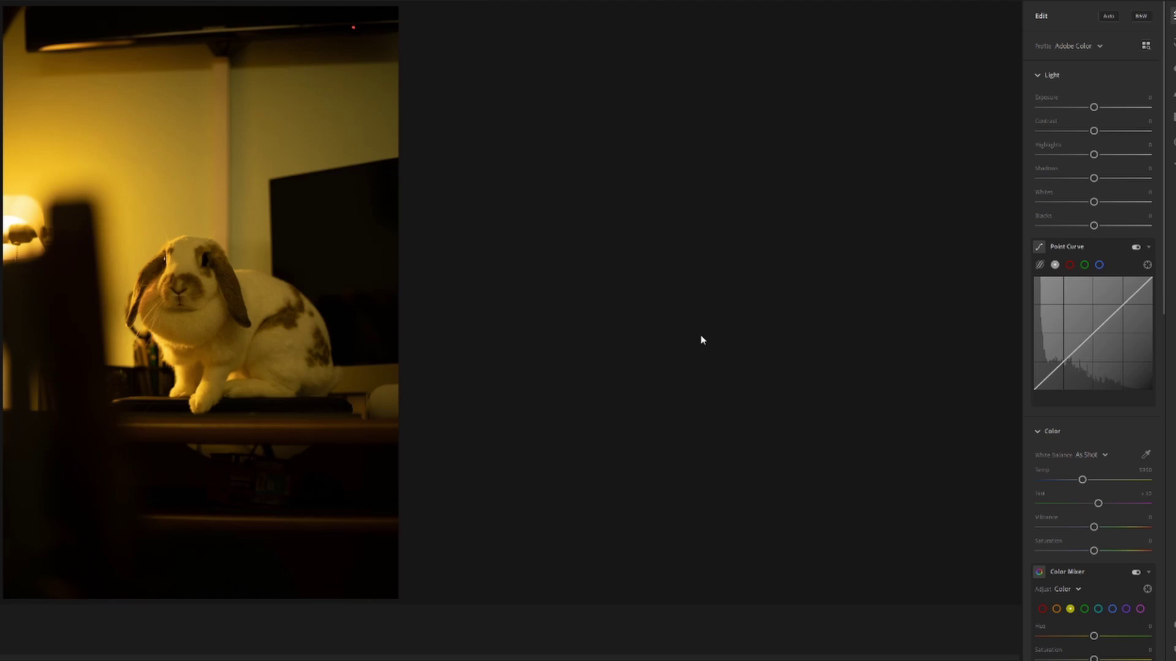
# Scroll to the Color Mixer and target the yellow colour range
pyautogui.scroll(-3, 1094, 196)
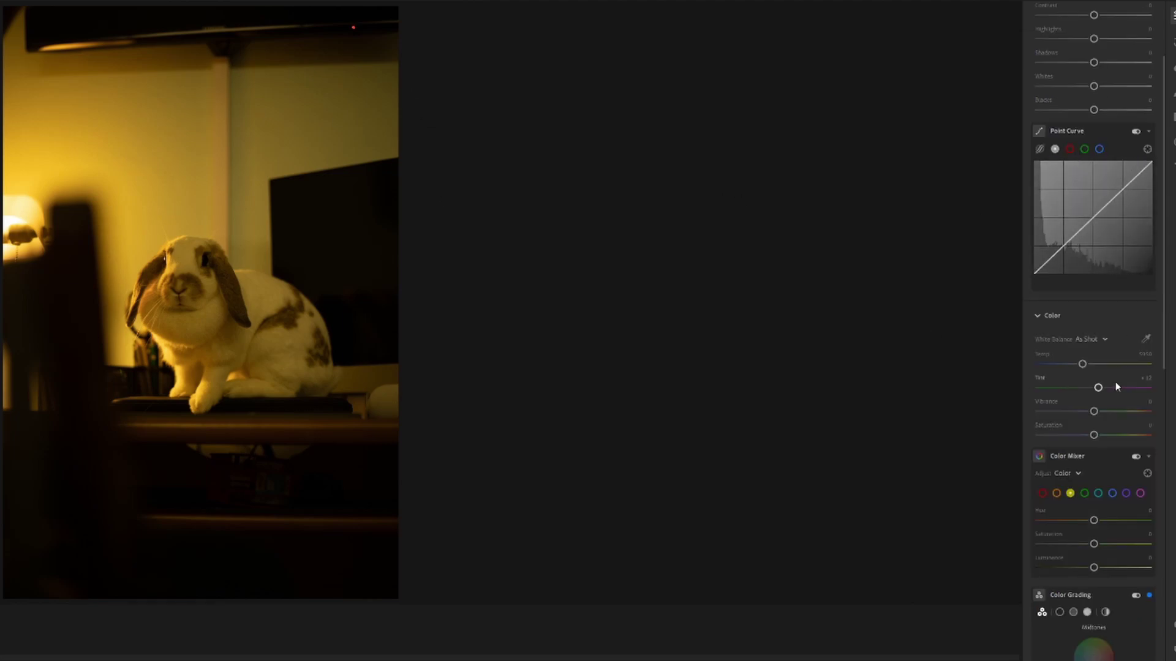
pyautogui.scroll(-3, 1115, 386)
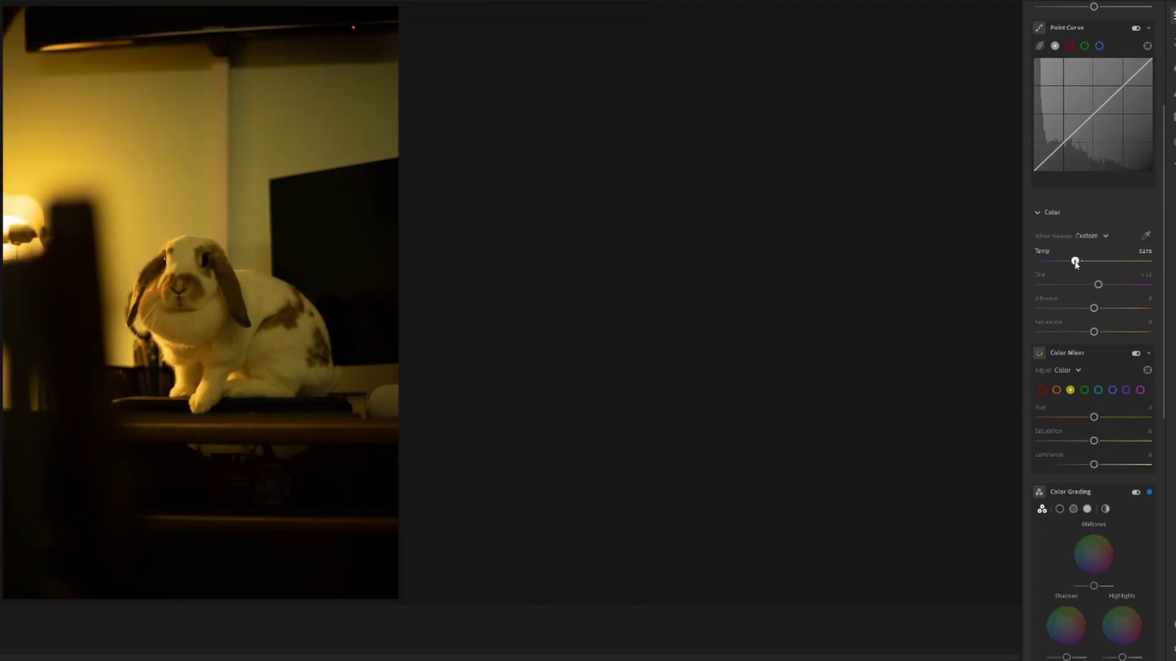
pyautogui.scroll(-3, 1097, 233)
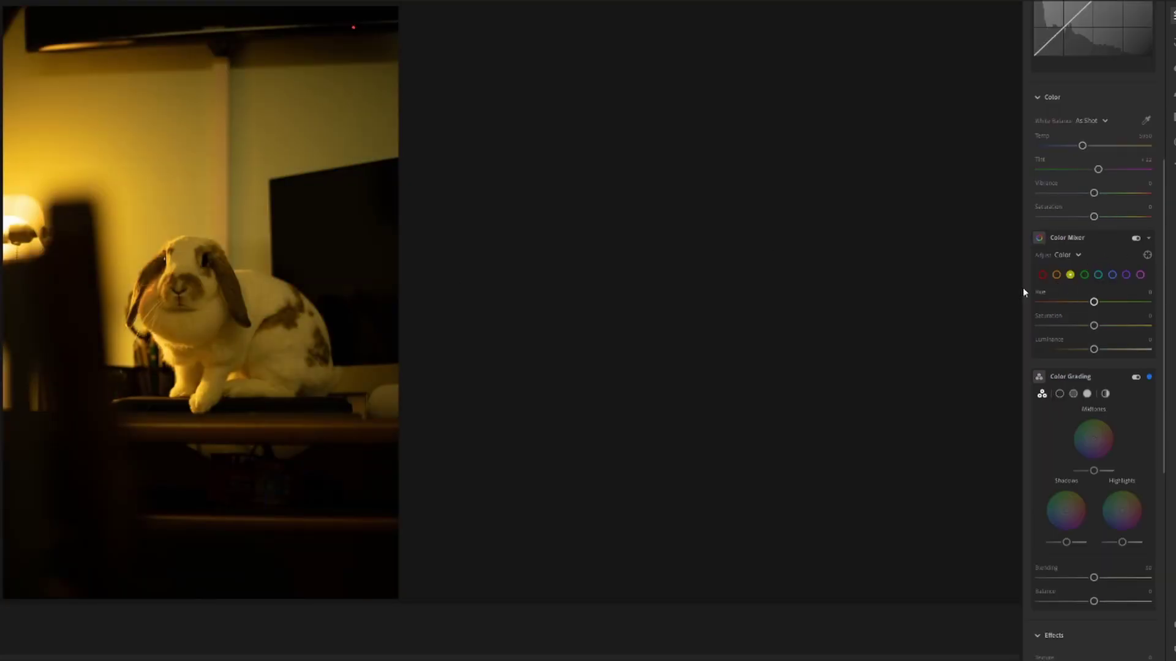
pyautogui.scroll(-3, 1098, 183)
pyautogui.click(1056, 148)
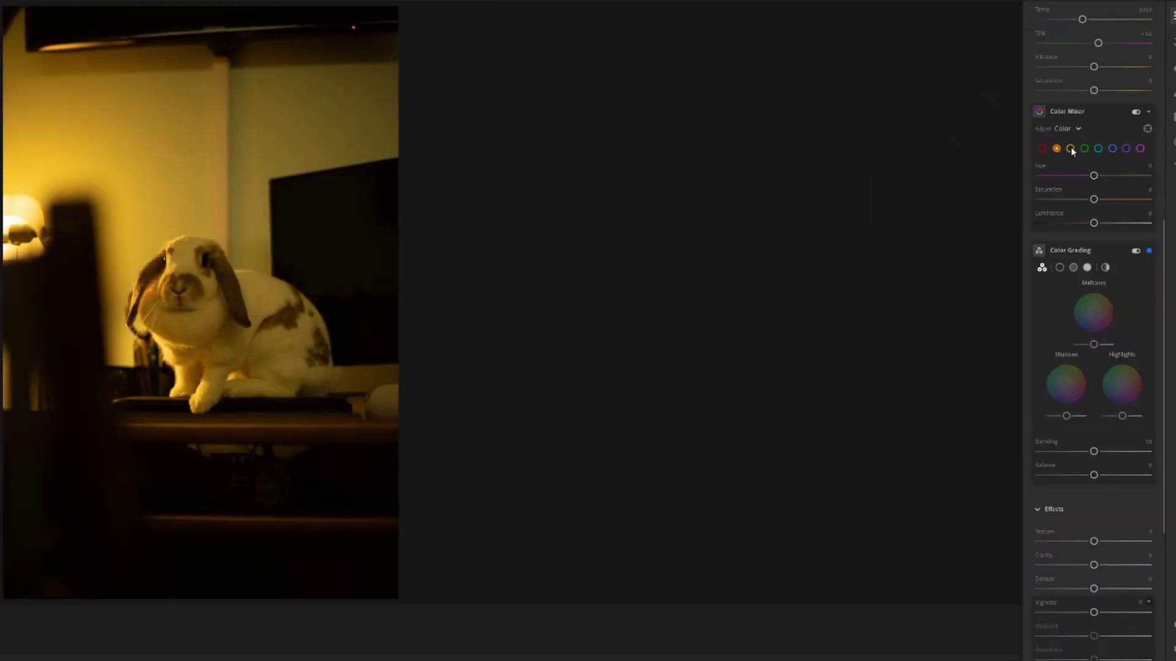
pyautogui.click(1070, 149)
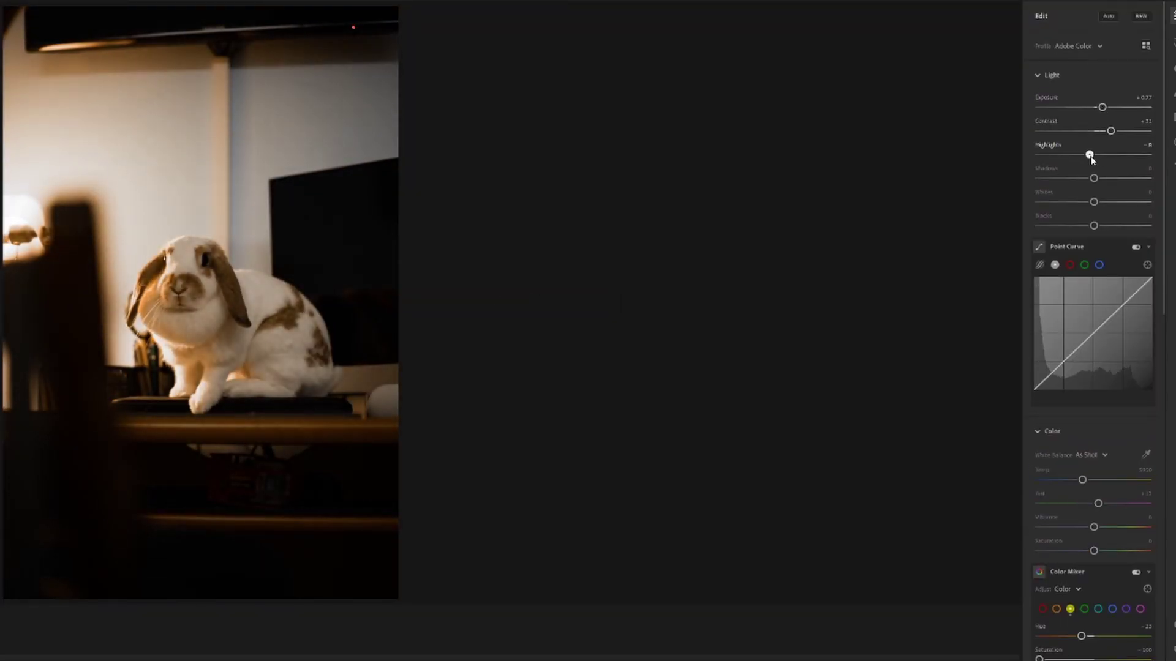
# Adjust the light levels, pulling down whites and blacks, and lift the lower tones on the curve
pyautogui.moveTo(1090, 155); pyautogui.dragTo(1093, 155)
pyautogui.moveTo(1094, 178); pyautogui.dragTo(1088, 225)
pyautogui.moveTo(1059, 366); pyautogui.dragTo(1059, 359)
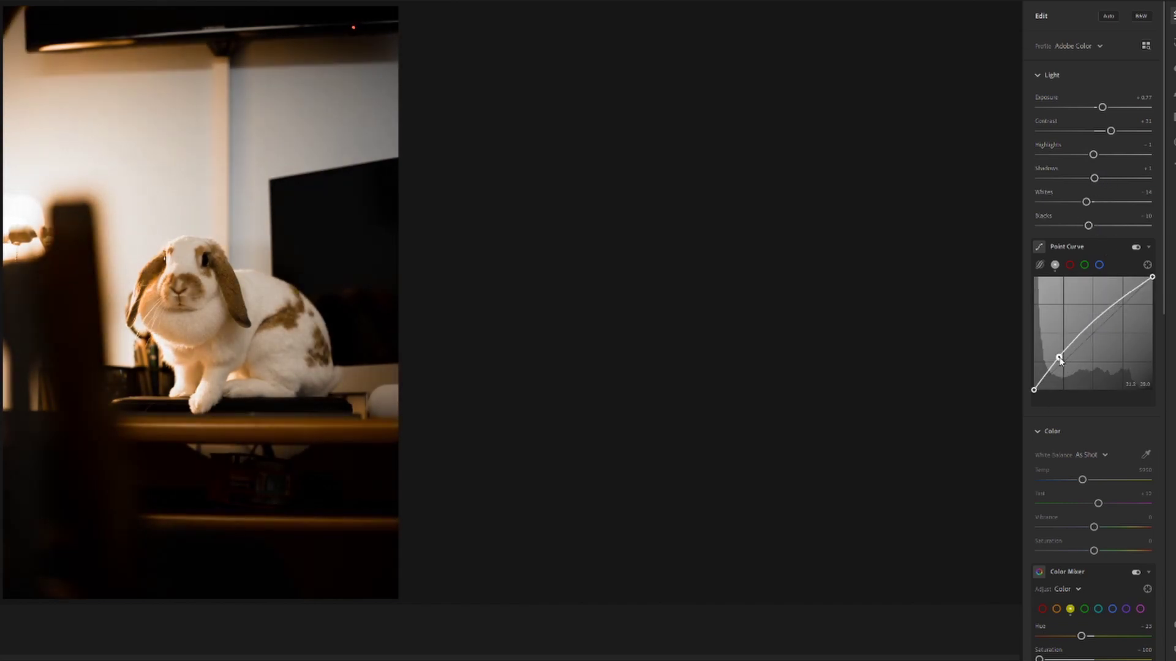
pyautogui.moveTo(1122, 295); pyautogui.dragTo(1126, 306)
pyautogui.scroll(-5, 1100, 287)
pyautogui.moveTo(1082, 249); pyautogui.dragTo(1076, 248)
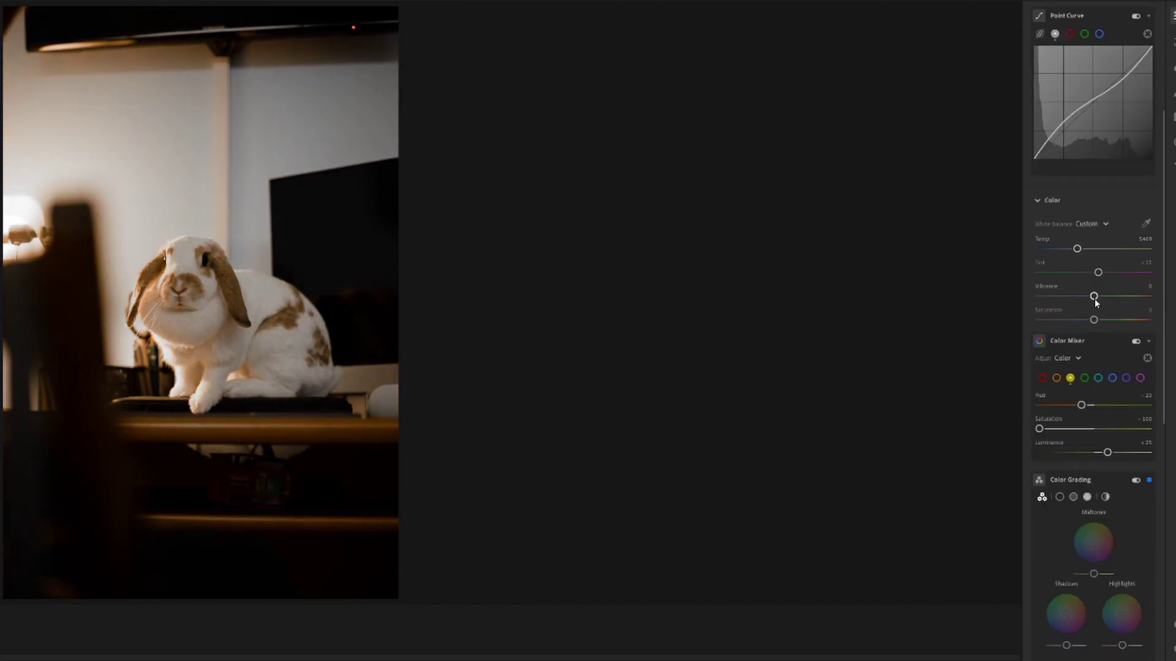
pyautogui.moveTo(1084, 298); pyautogui.dragTo(1109, 296)
pyautogui.scroll(-5, 1062, 213)
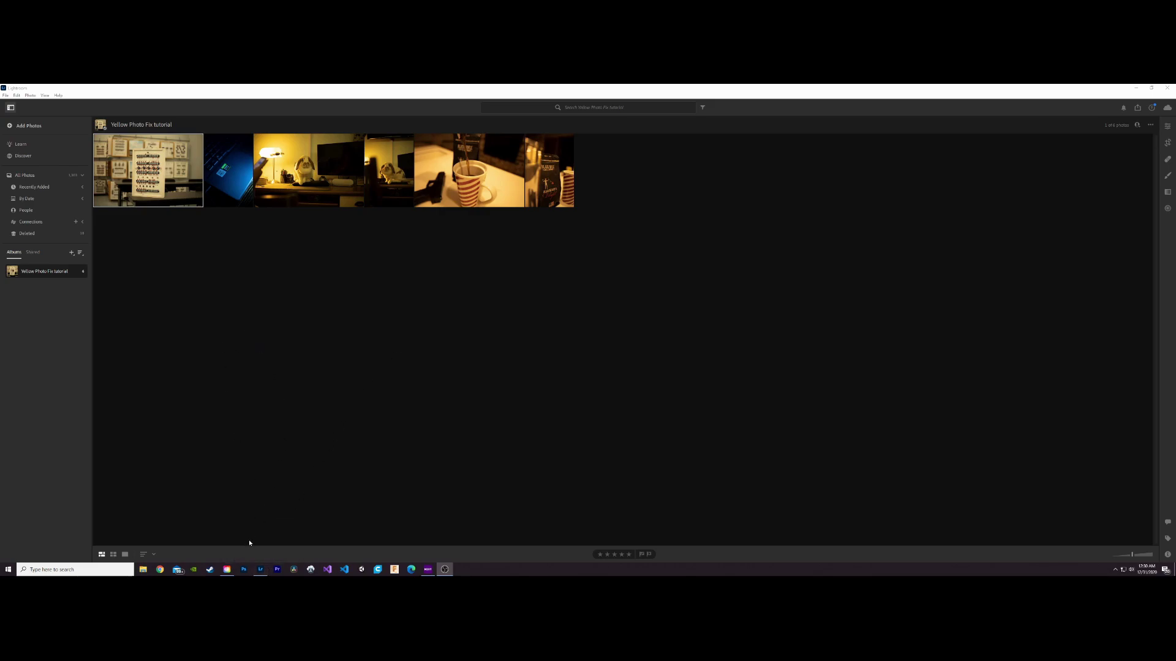
# Bring Lightroom forward and load the rabbit thumbnail in the Edit view
pyautogui.click(261, 569)
pyautogui.press('Right')
pyautogui.press('Right')
pyautogui.press('Right')
pyautogui.press('e')
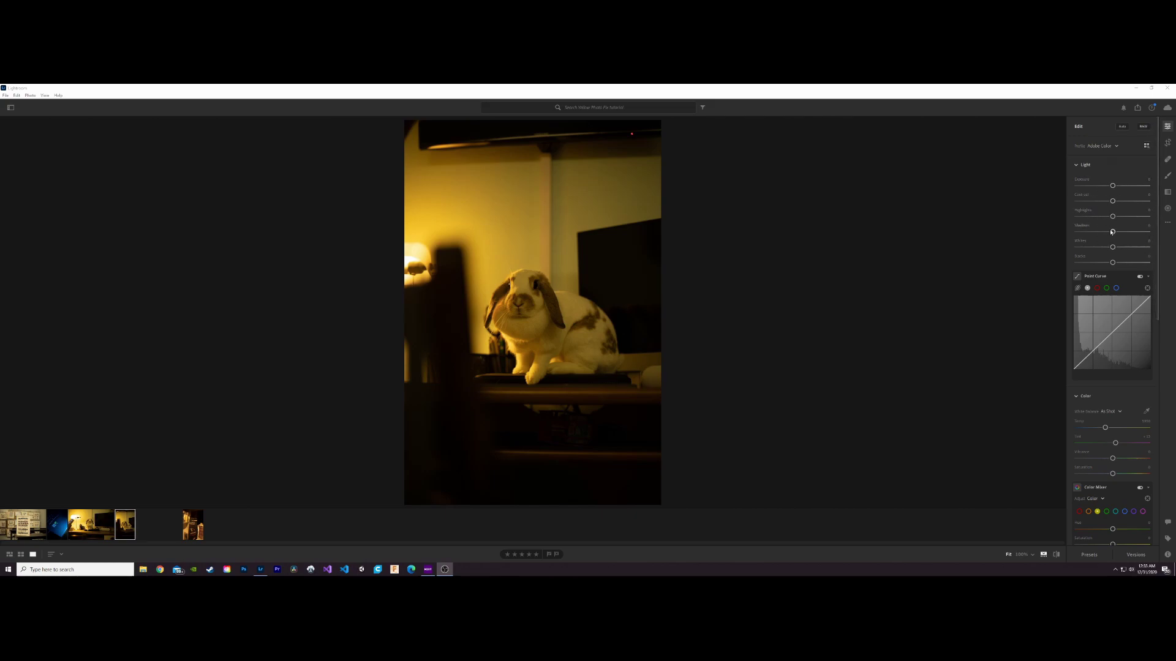
pyautogui.scroll(-3, 1113, 216)
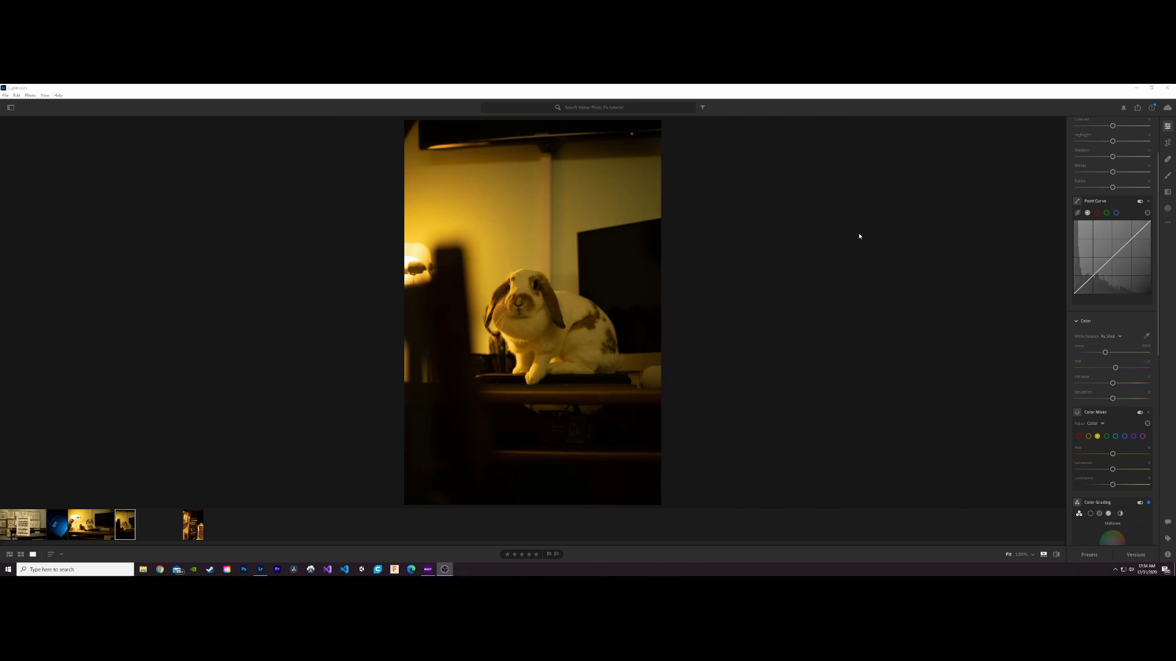
pyautogui.scroll(-3, 1160, 284)
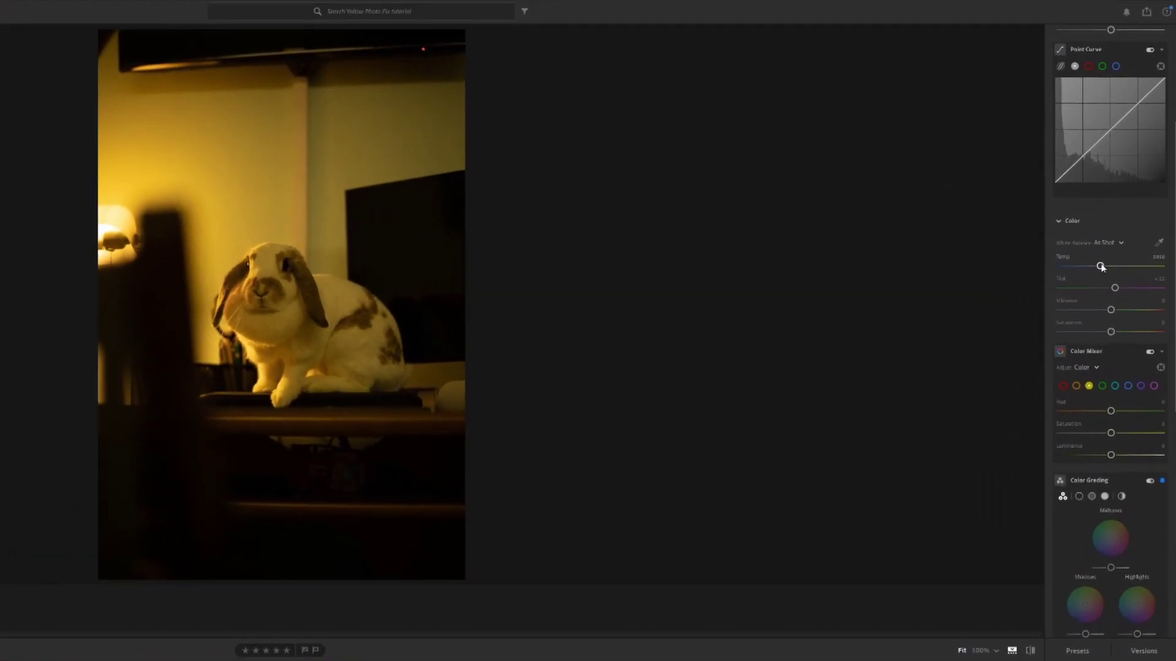
pyautogui.moveTo(1100, 267); pyautogui.dragTo(1080, 271)
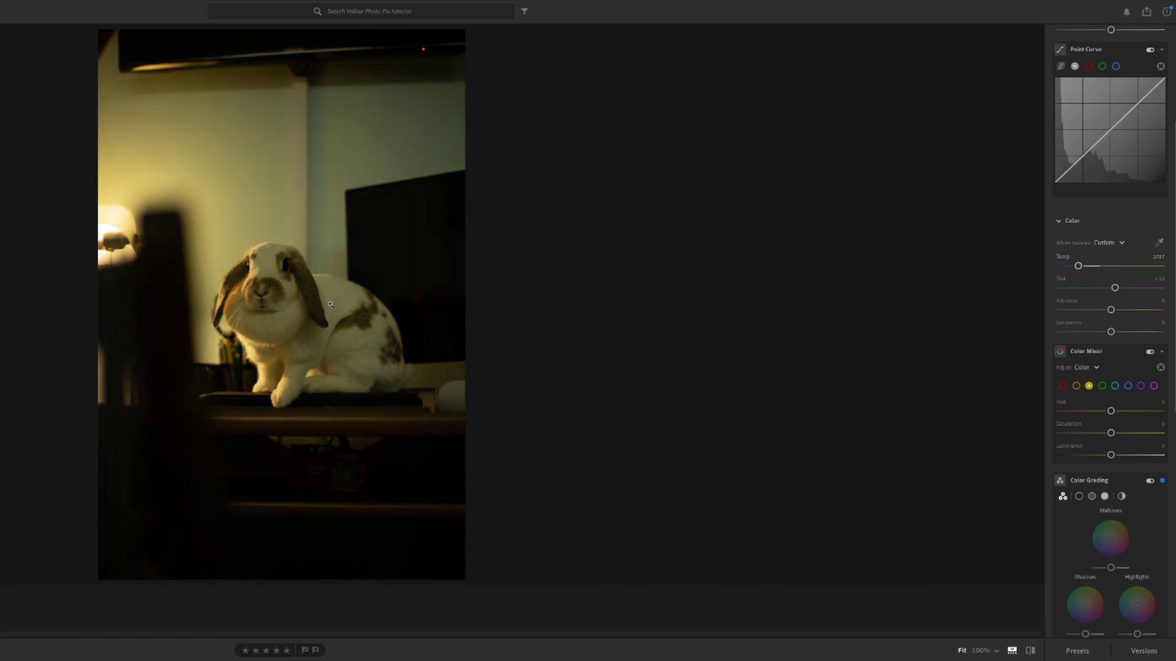
pyautogui.click(331, 305)
pyautogui.click(410, 280)
pyautogui.doubleClick(1076, 271)
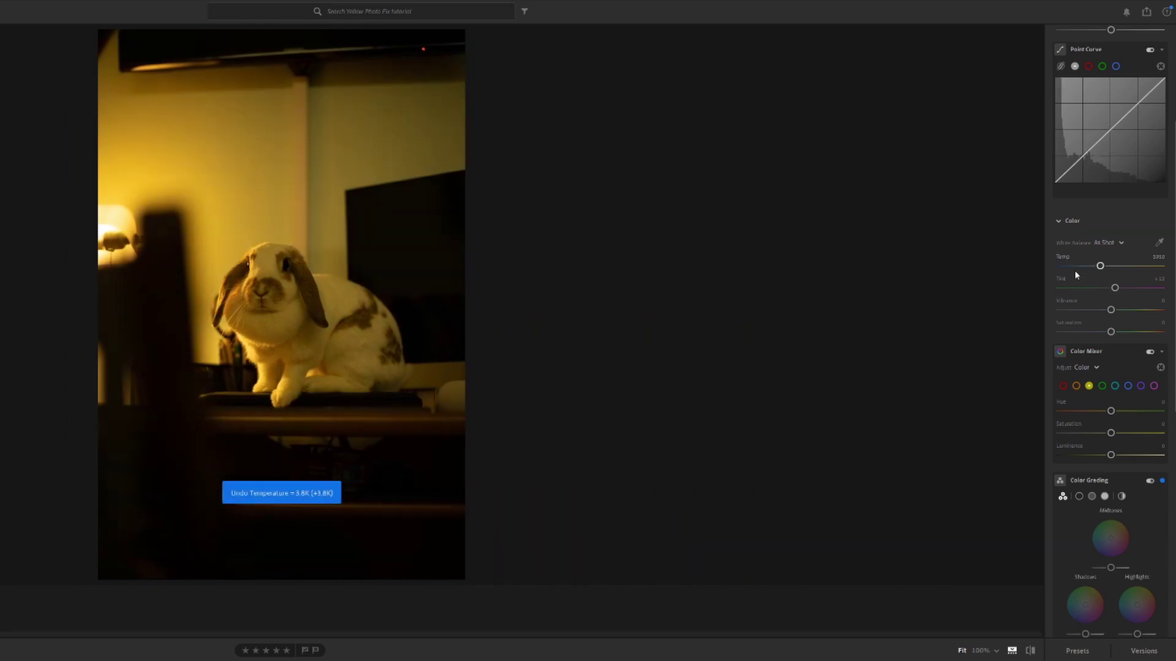
pyautogui.scroll(-3, 1130, 250)
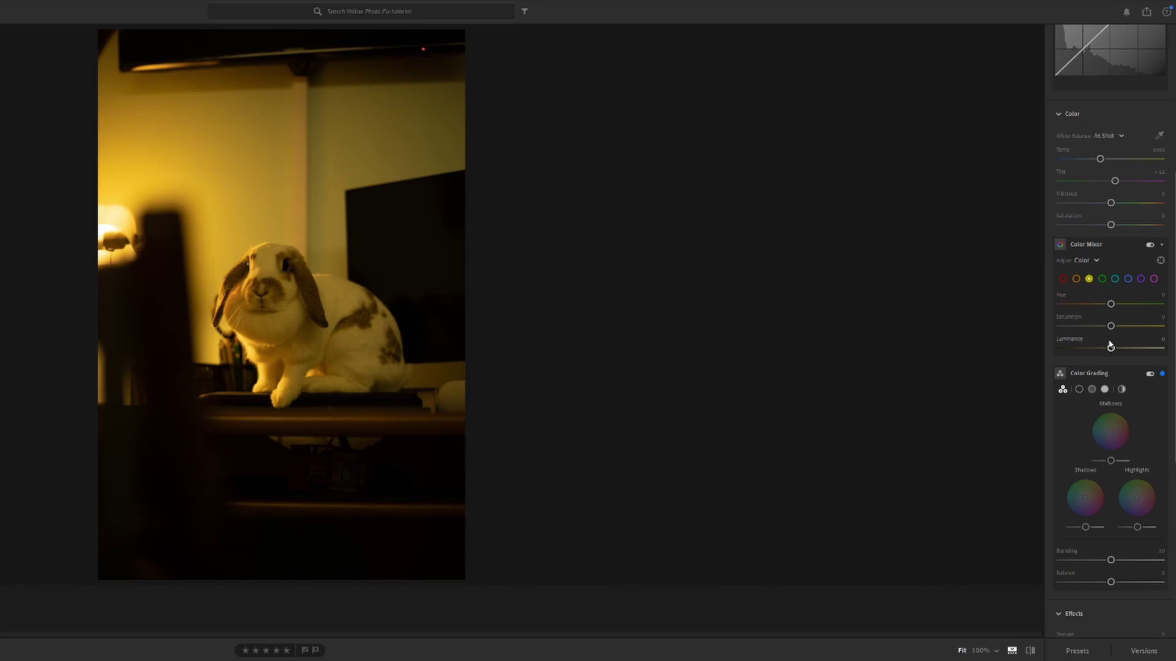
# Set yellow Saturation to -100 in the Color Mixer and zoom to 100% on the bunny's face
pyautogui.click(1161, 245)
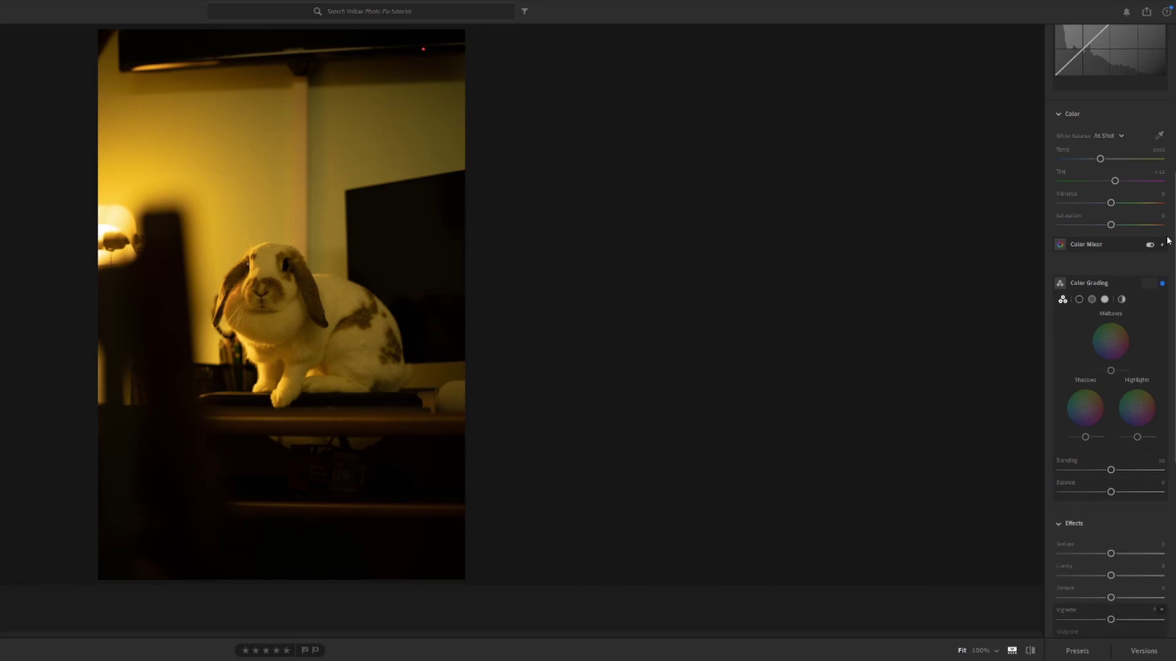
pyautogui.scroll(2, 1163, 139)
pyautogui.scroll(2, 1163, 139)
pyautogui.scroll(-4, 1127, 184)
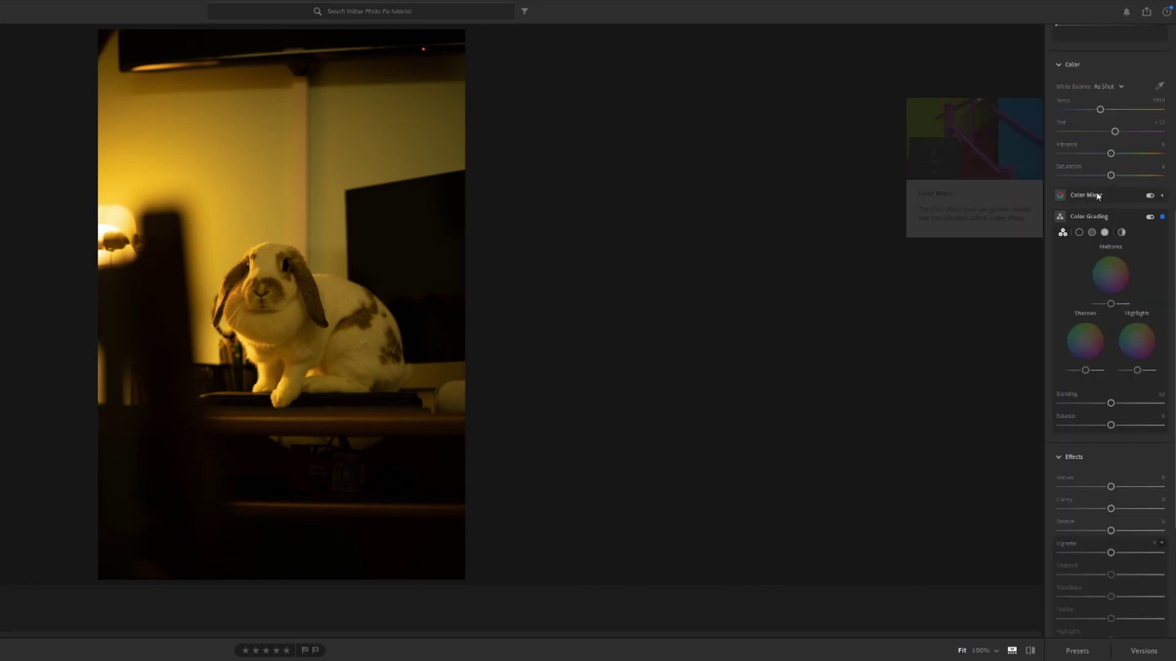
pyautogui.click(1162, 195)
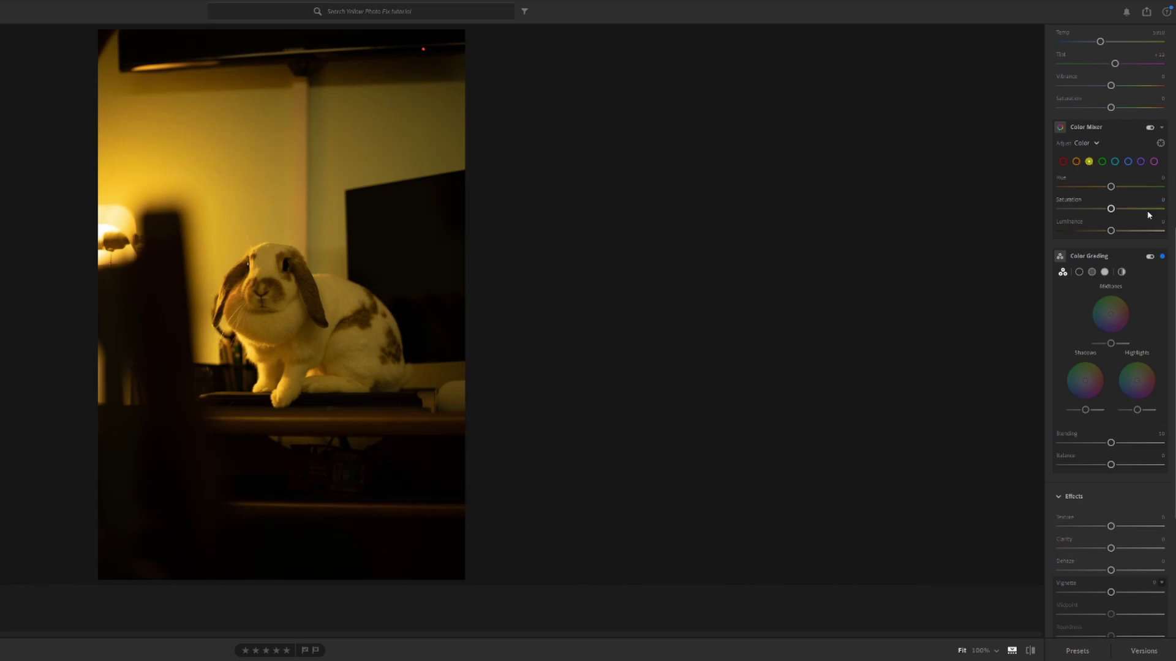
pyautogui.moveTo(1111, 210); pyautogui.dragTo(1050, 215)
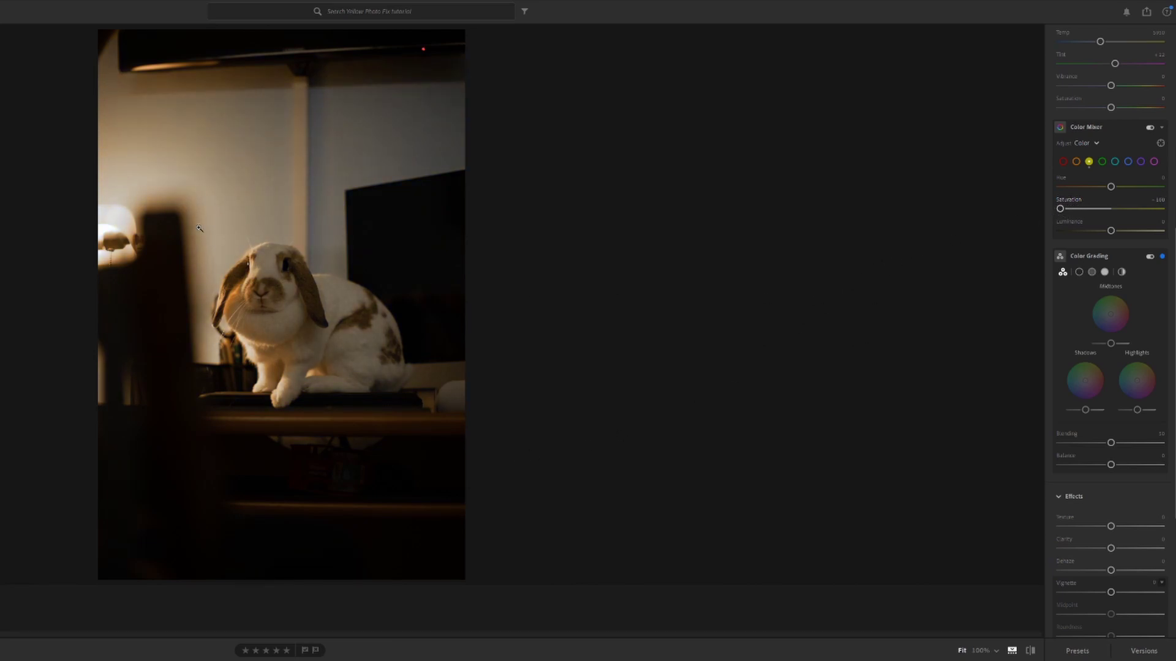
pyautogui.moveTo(200, 237); pyautogui.dragTo(272, 231)
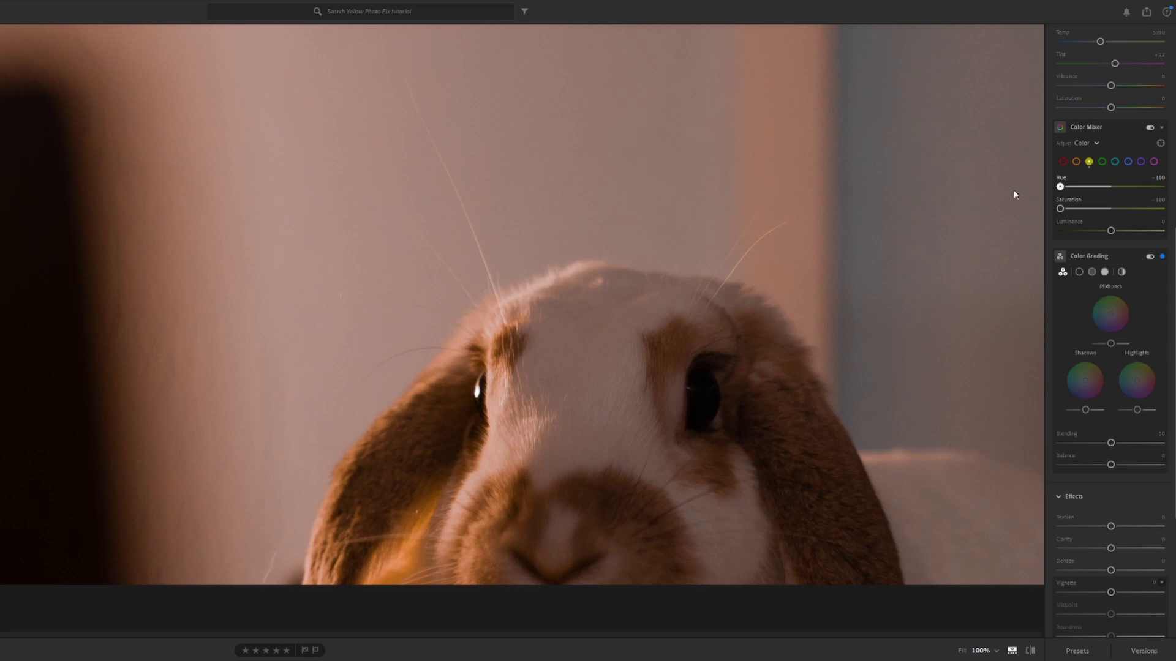
# Shift yellow Hue to about -19, raise yellow Luminance to +25, and fit the photo back in view
pyautogui.moveTo(1060, 186)
pyautogui.mouseDown()
pyautogui.moveTo(1116, 187)
pyautogui.moveTo(1048, 199)
pyautogui.mouseUp()
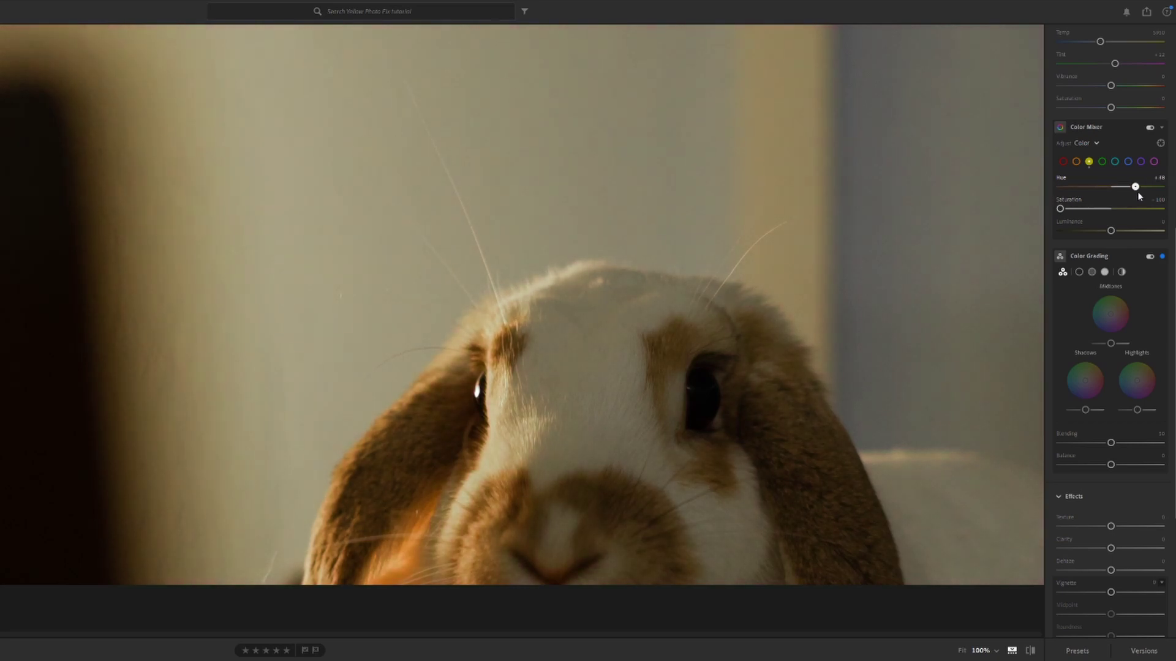
pyautogui.moveTo(1139, 196); pyautogui.dragTo(1099, 188)
pyautogui.hotkey('ctrl', 'z')
pyautogui.moveTo(1111, 232)
pyautogui.mouseDown()
pyautogui.moveTo(1145, 231)
pyautogui.moveTo(1123, 231)
pyautogui.mouseUp()
pyautogui.click(386, 293)
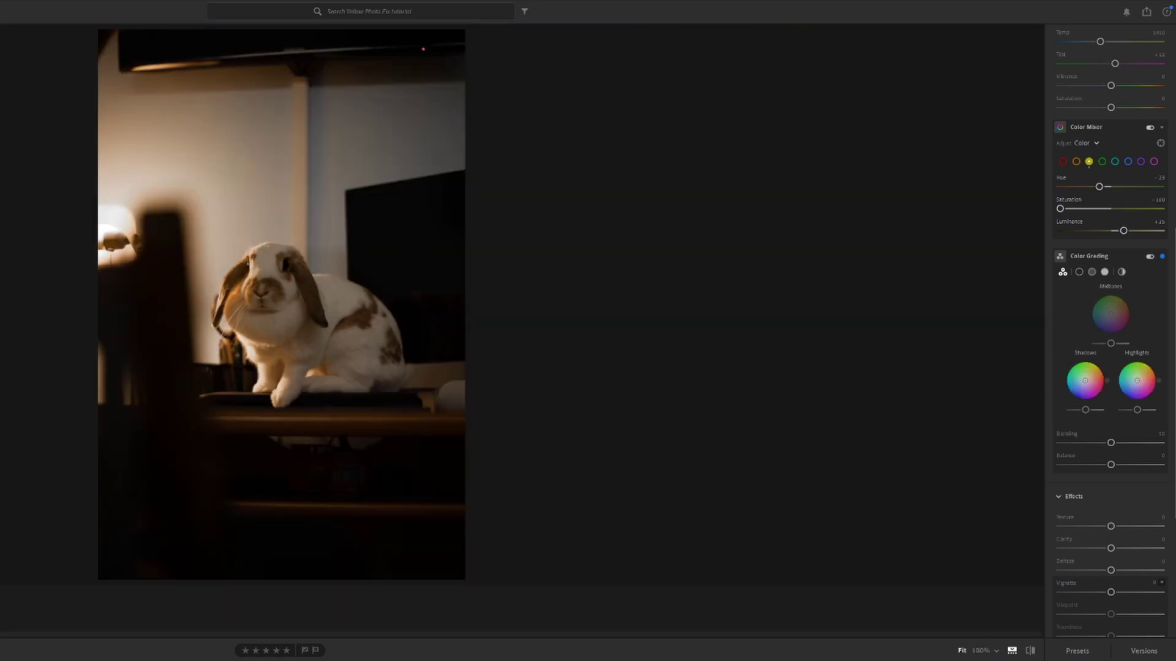
# Raise Exposure to +0.77, drop Whites to -14, and lift the midtones with Point Curve points
pyautogui.scroll(3, 1109, 330)
pyautogui.scroll(4, 1110, 123)
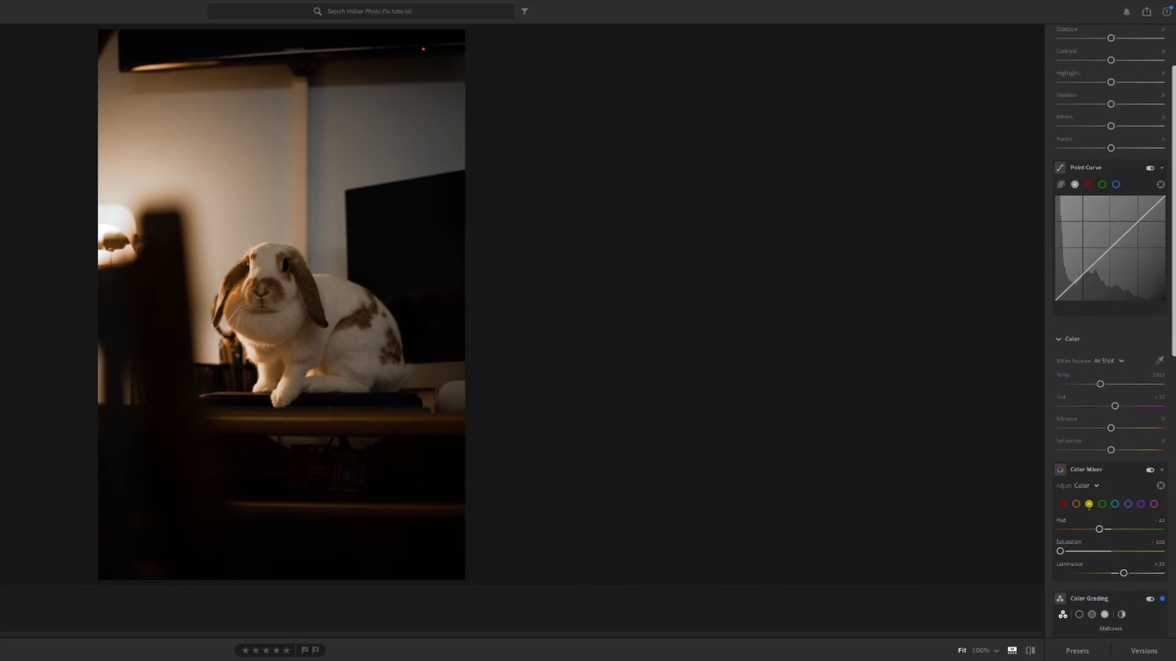
pyautogui.moveTo(1112, 123); pyautogui.dragTo(1112, 189)
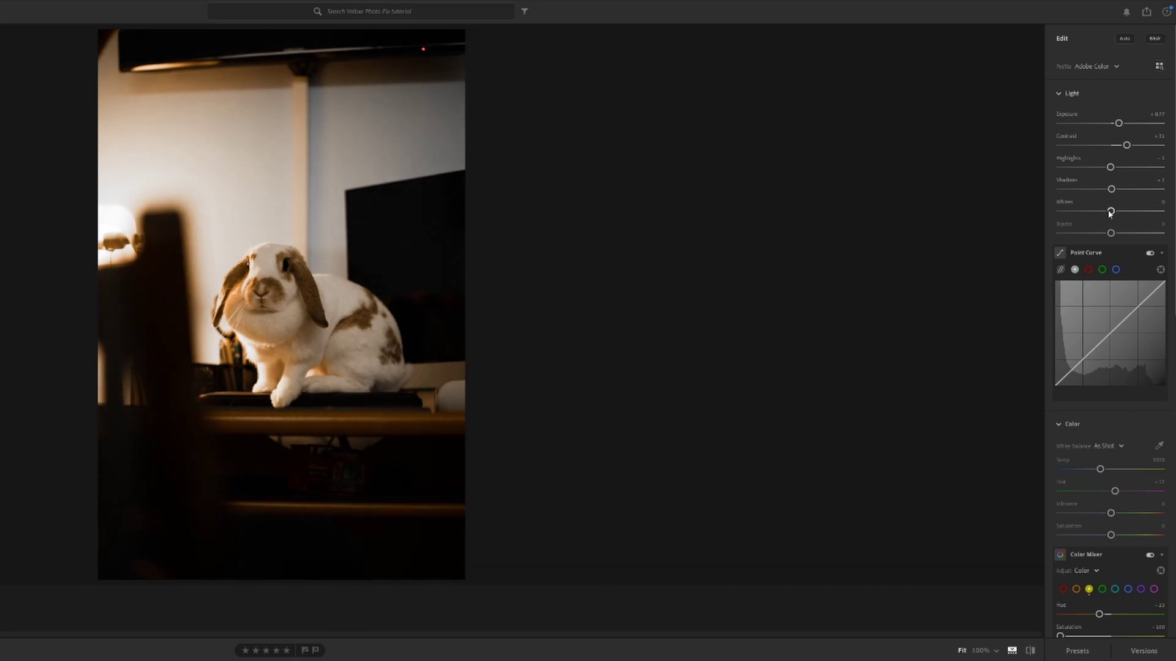
pyautogui.moveTo(1110, 212)
pyautogui.mouseDown()
pyautogui.moveTo(1089, 212)
pyautogui.moveTo(1113, 212)
pyautogui.moveTo(1121, 233)
pyautogui.moveTo(1107, 233)
pyautogui.mouseUp()
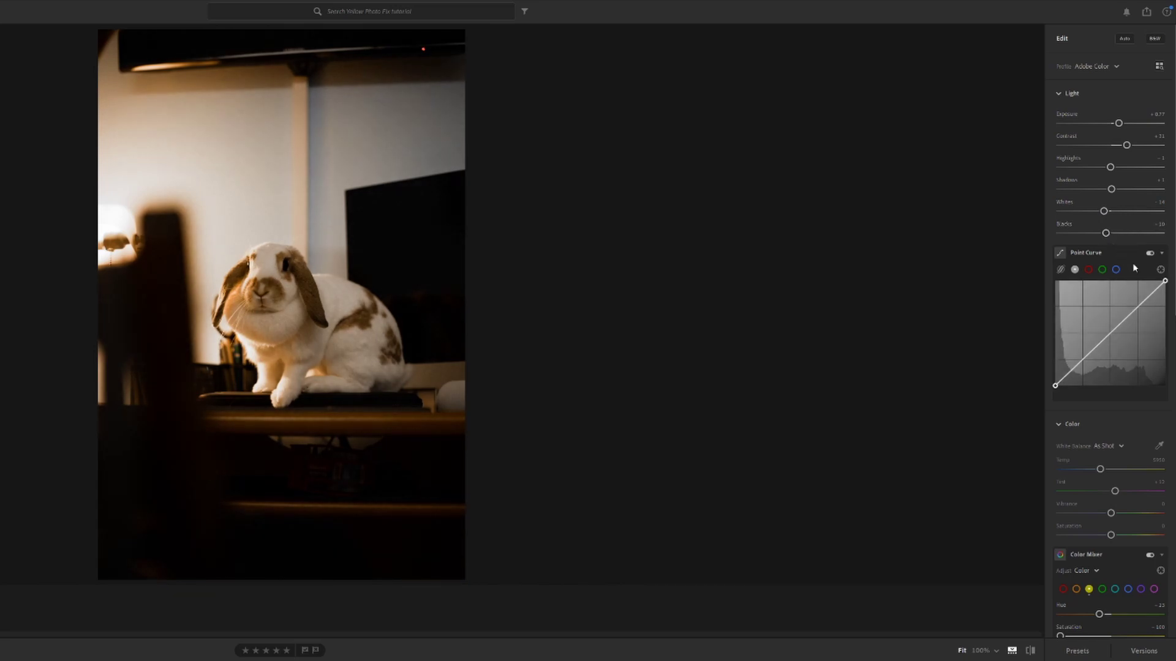
pyautogui.moveTo(1081, 362); pyautogui.dragTo(1078, 356)
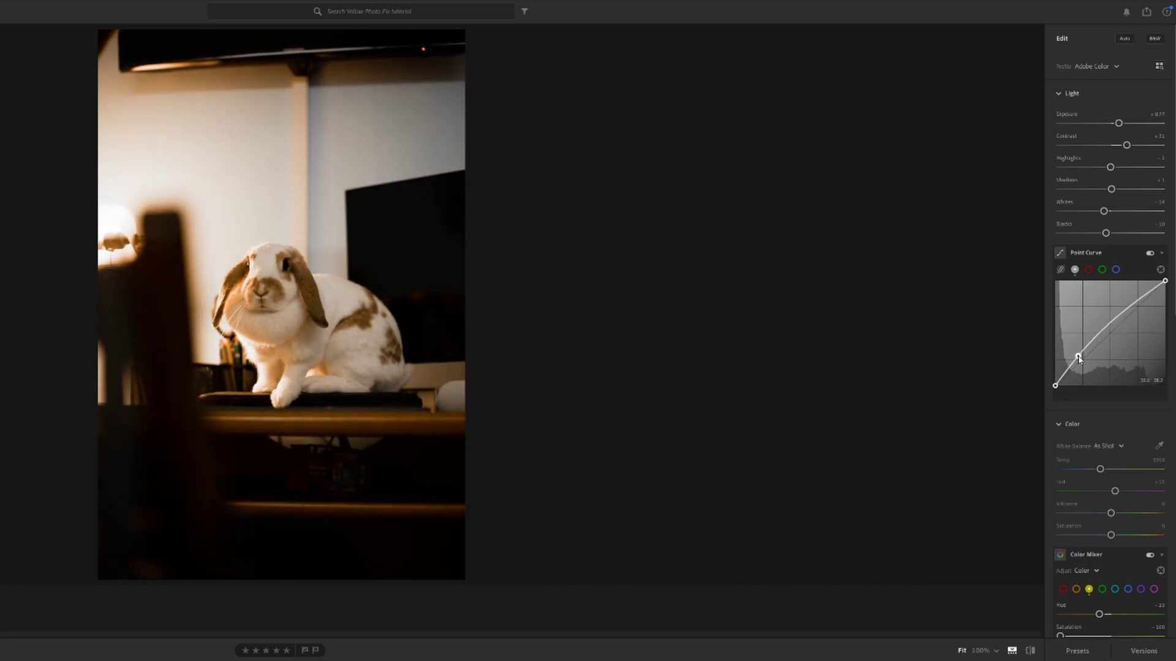
pyautogui.moveTo(1136, 303); pyautogui.dragTo(1137, 307)
# Cool Temp to about 5409 and lower Vibrance to -14
pyautogui.scroll(-4, 1109, 318)
pyautogui.click(1099, 255)
pyautogui.moveTo(1099, 259); pyautogui.dragTo(1096, 260)
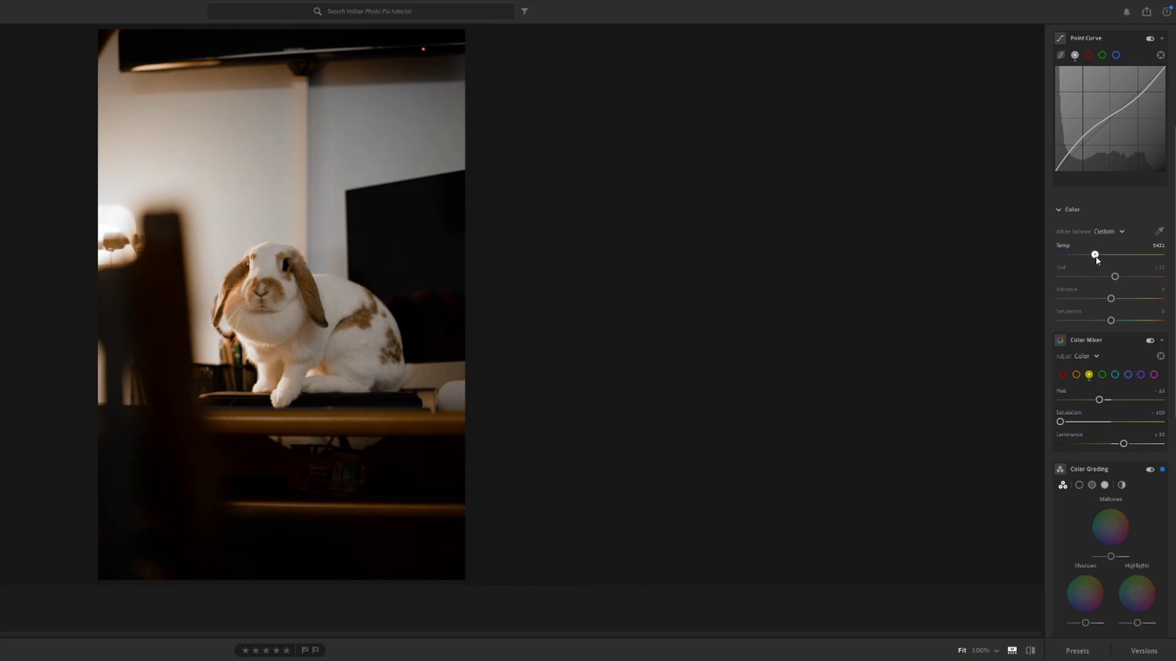
pyautogui.moveTo(1096, 260); pyautogui.dragTo(1095, 255)
pyautogui.moveTo(1111, 302)
pyautogui.mouseDown()
pyautogui.moveTo(1095, 303)
pyautogui.moveTo(1128, 300)
pyautogui.moveTo(1106, 321)
pyautogui.mouseUp()
pyautogui.scroll(-3, 1084, 311)
pyautogui.scroll(-6, 1149, 263)
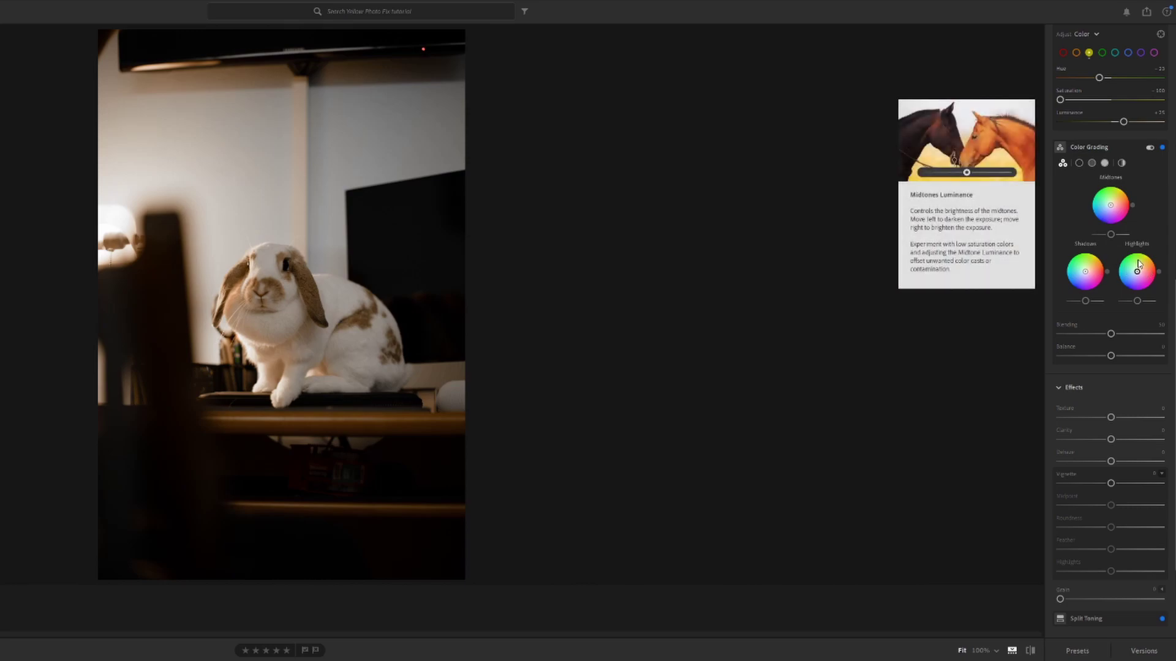
# Reduce Texture, add Clarity and Dehaze +8, and raise Exposure to +1.01
pyautogui.scroll(-2, 1139, 264)
pyautogui.scroll(-1, 1130, 279)
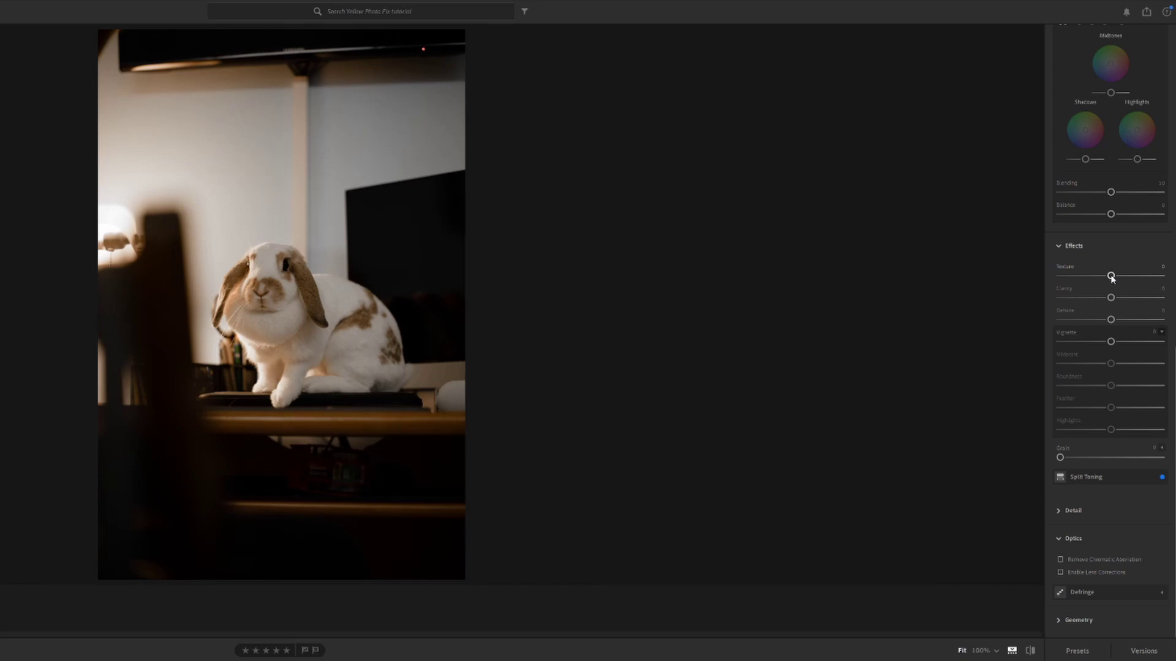
pyautogui.moveTo(1111, 276); pyautogui.dragTo(1117, 311)
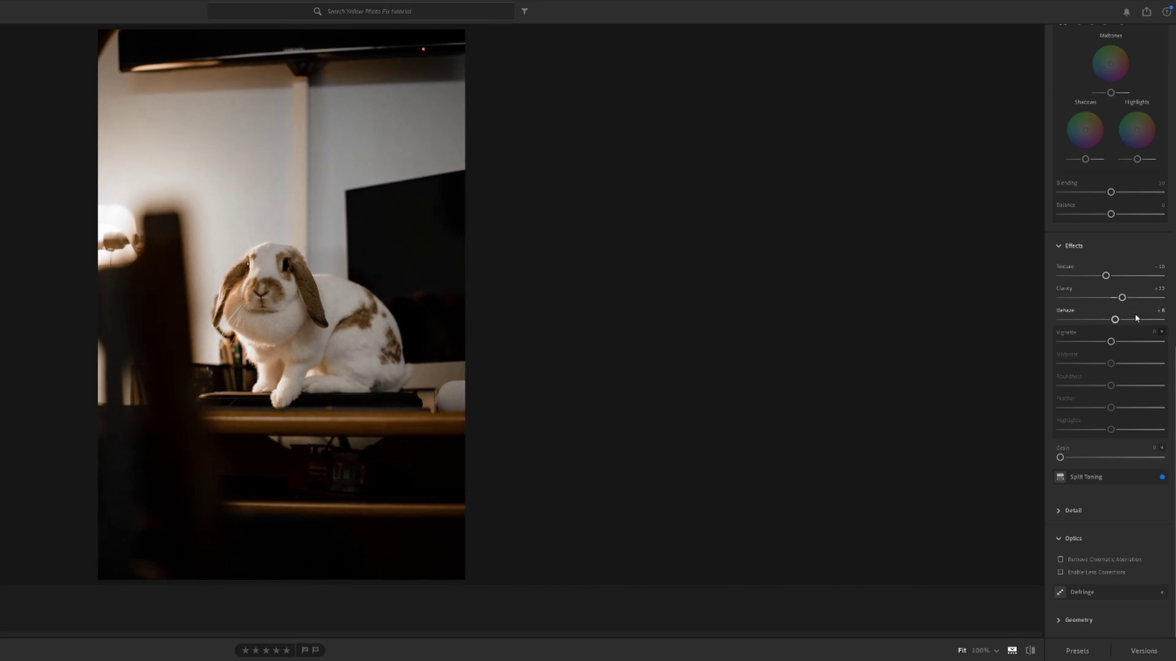
pyautogui.scroll(15, 1144, 318)
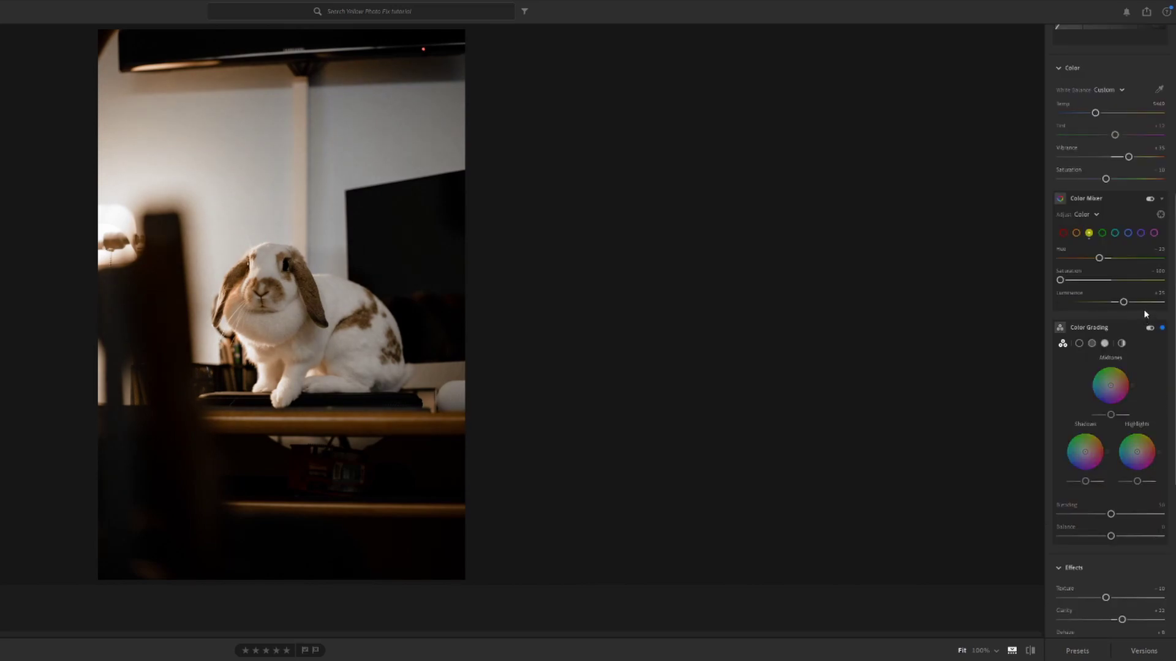
pyautogui.moveTo(1118, 123); pyautogui.dragTo(1121, 125)
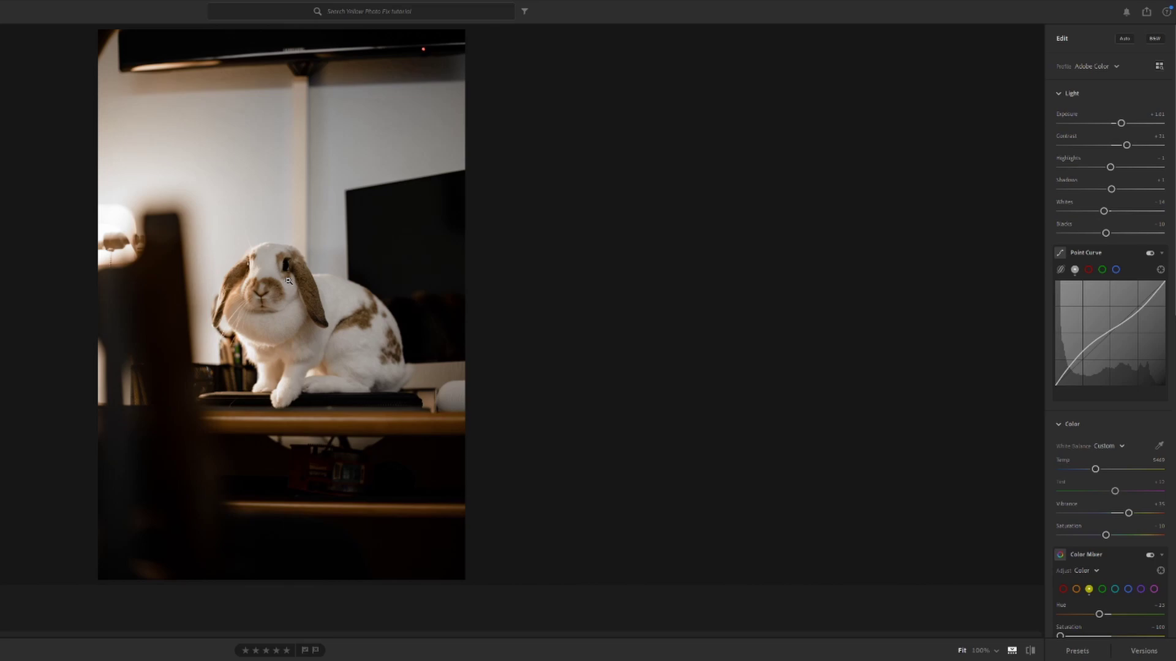
pyautogui.press('\\')
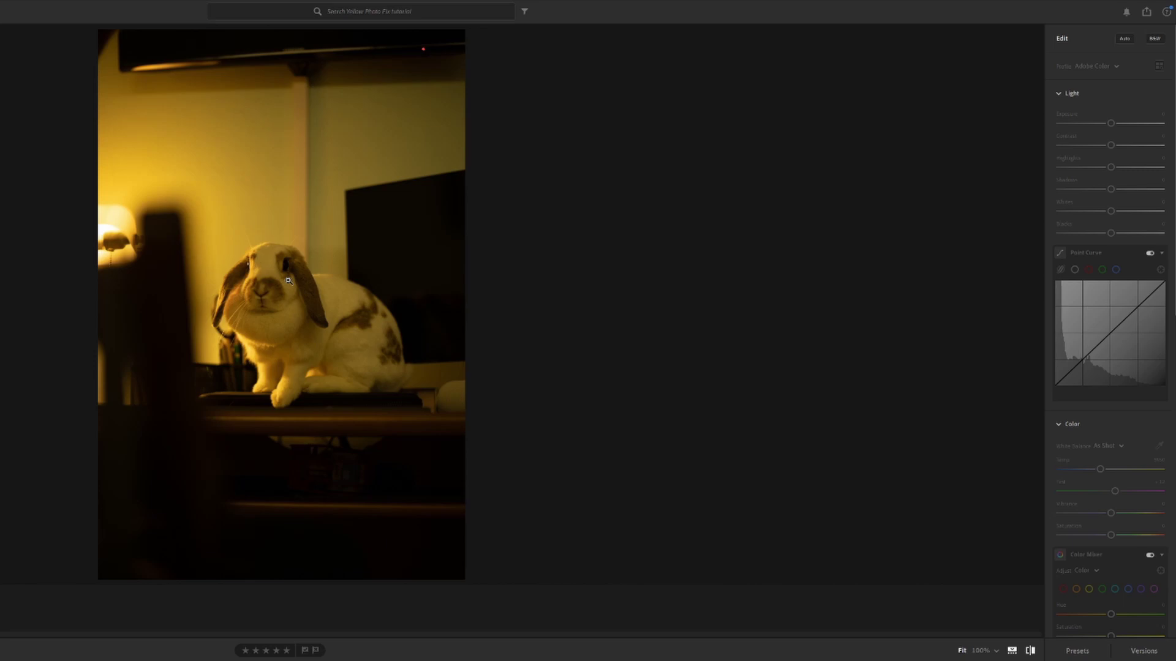
pyautogui.press('\\')
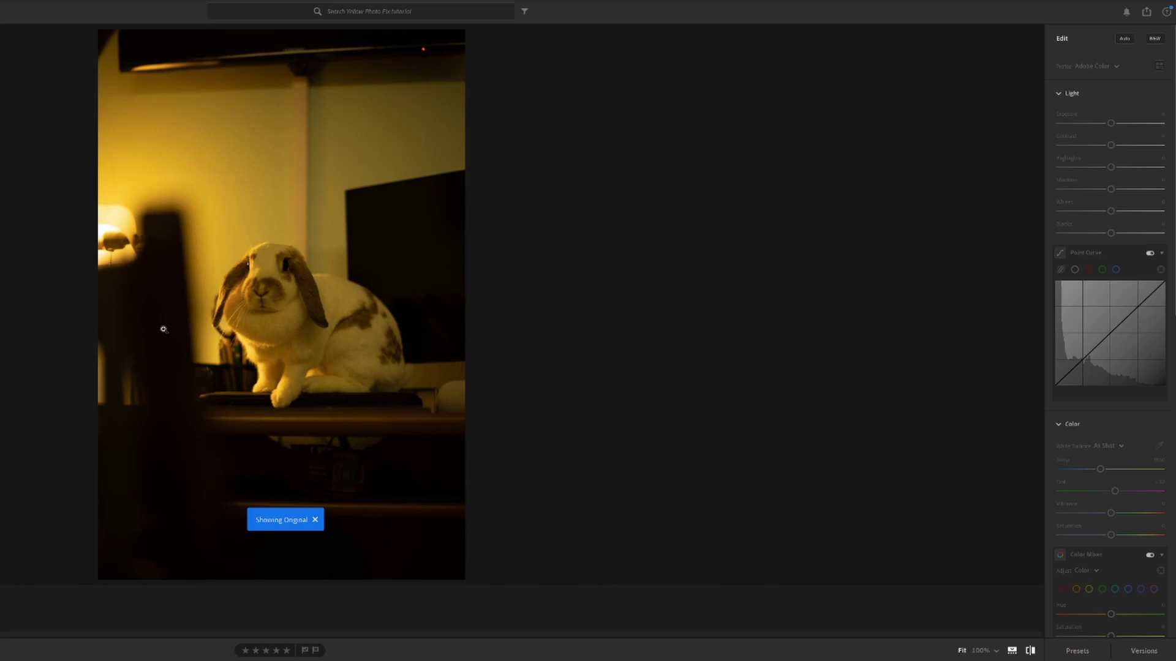
pyautogui.press('\\')
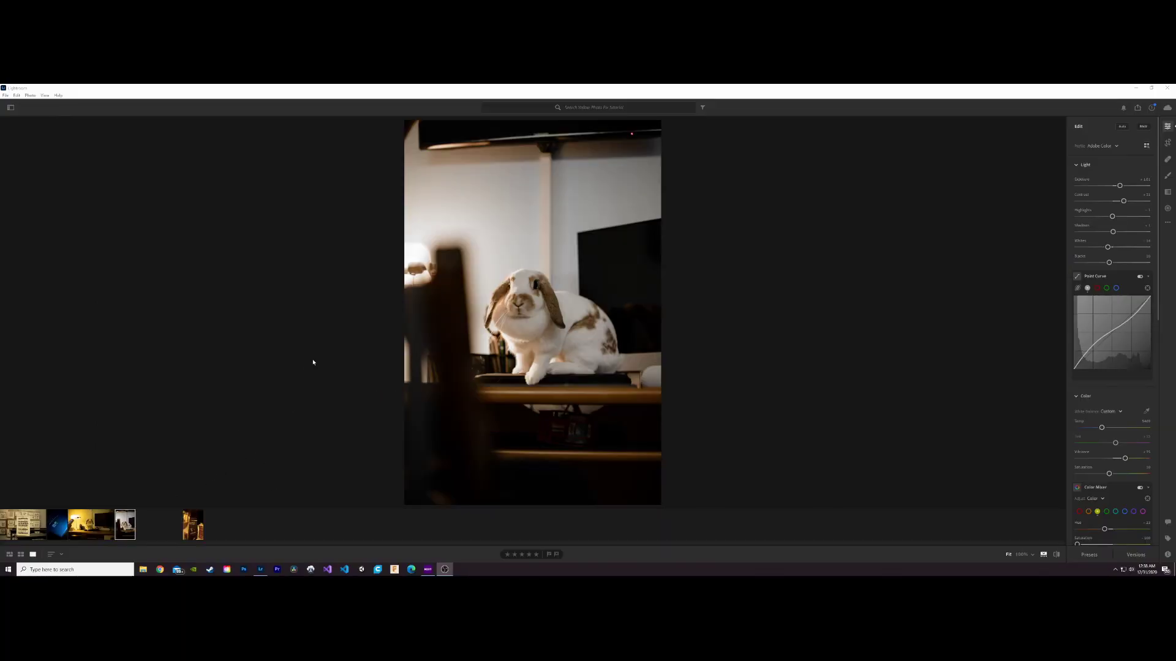
# Open the lamp-lit desk photo, inspect the rabbit's fur at 100%, then return to Fit
pyautogui.click(91, 525)
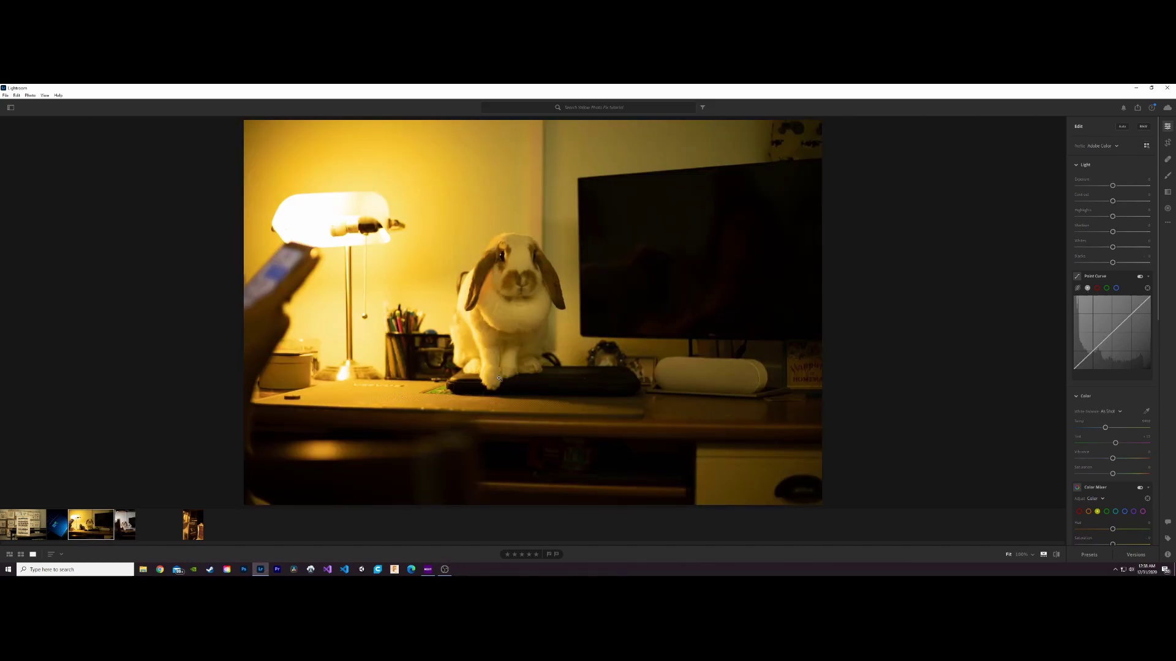
pyautogui.click(533, 315)
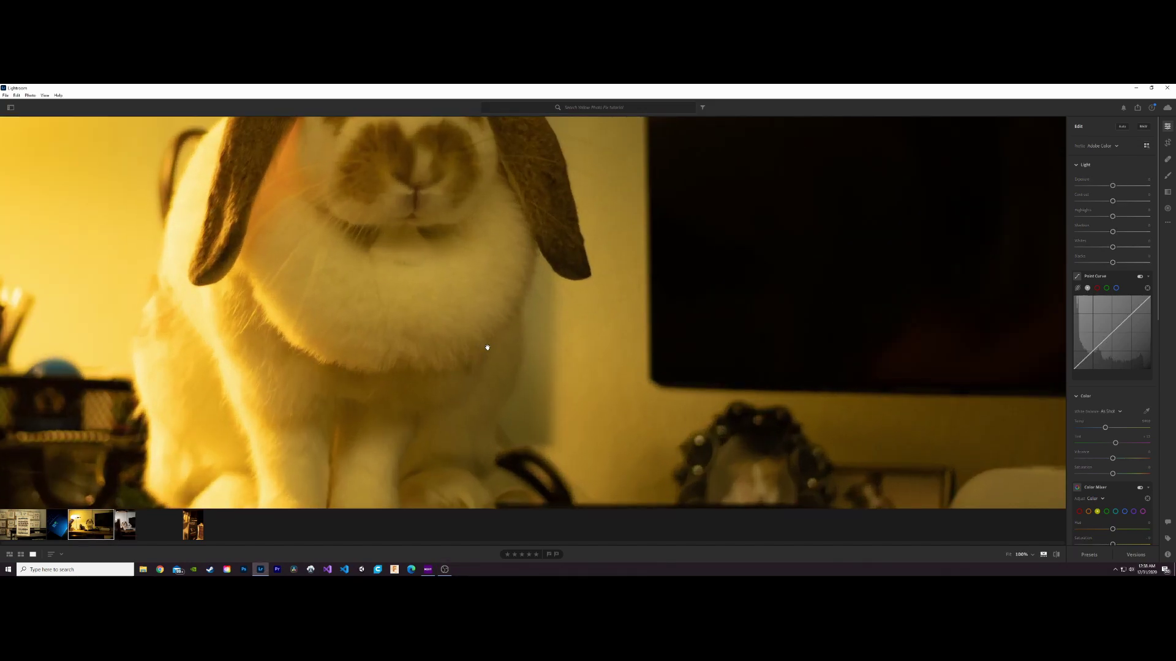
pyautogui.moveTo(487, 347); pyautogui.dragTo(652, 469)
pyautogui.click(453, 366)
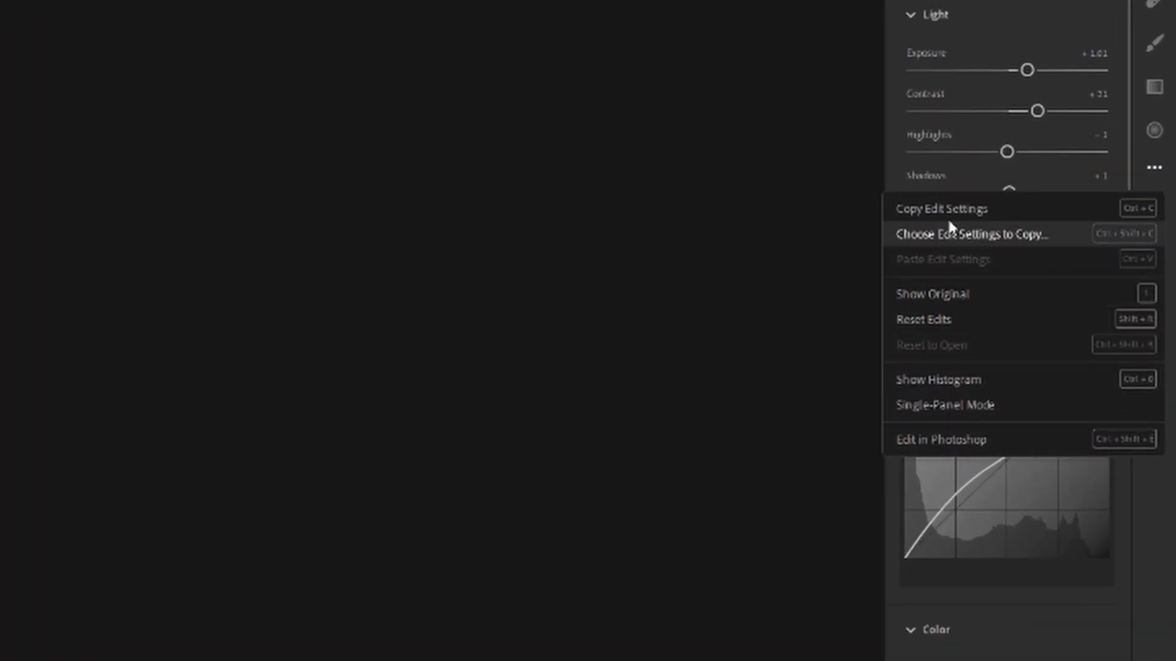
# Copy the rabbit photo's edit settings and paste them onto the lamp-lit desk photo
pyautogui.click(953, 208)
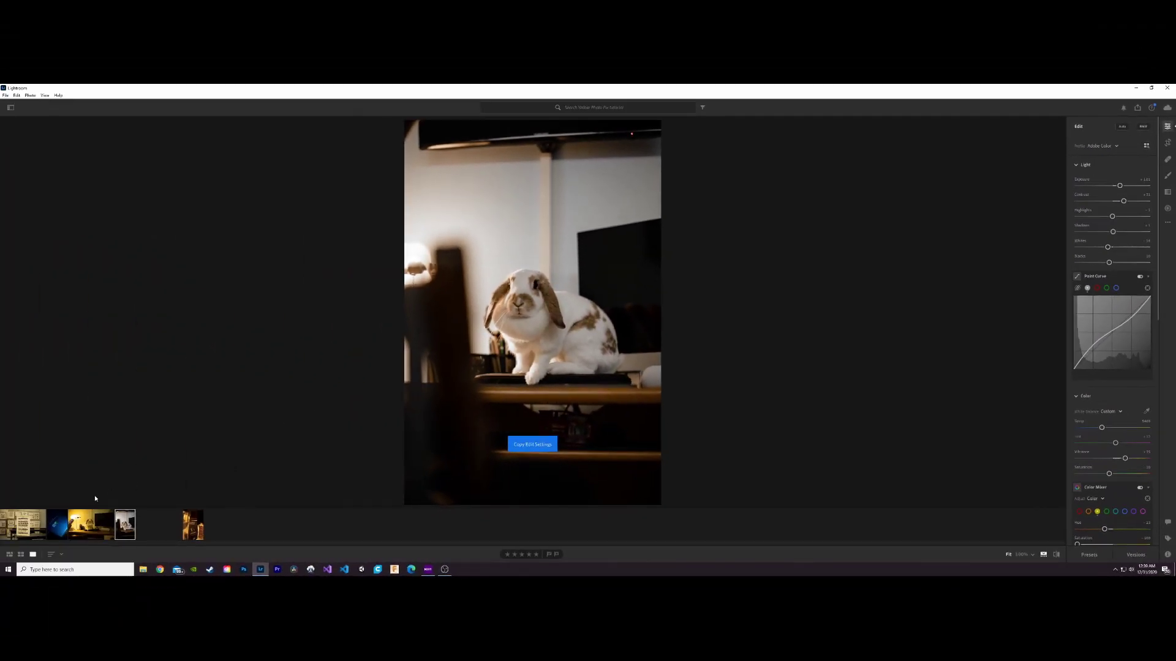
pyautogui.click(88, 525)
pyautogui.click(1167, 222)
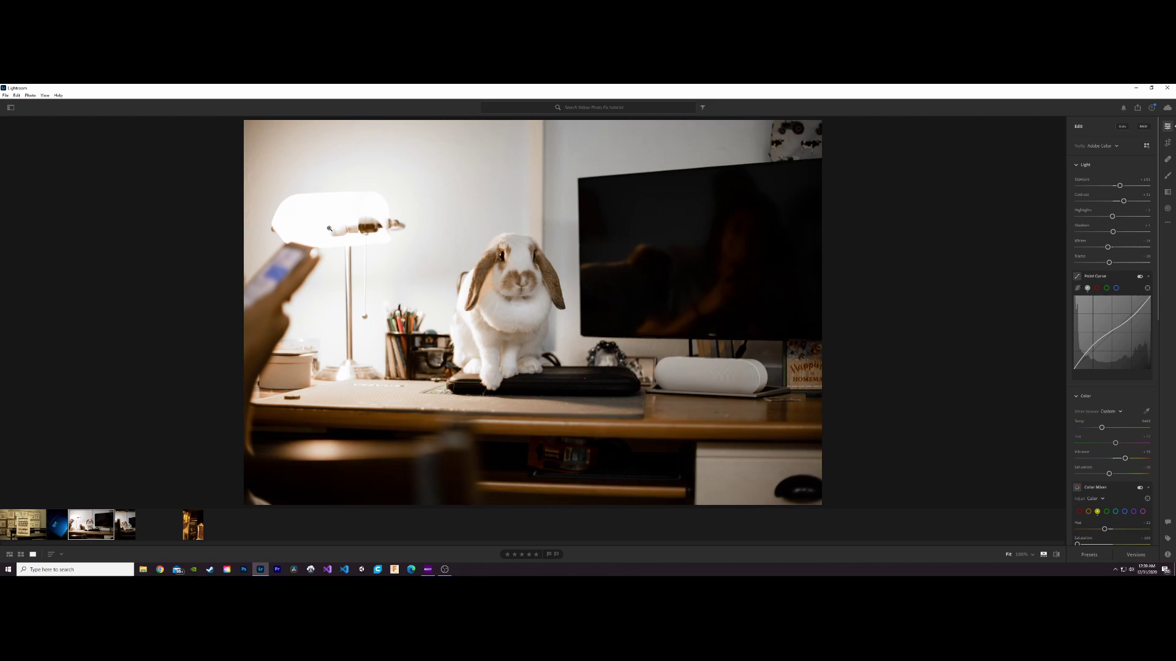
# Lower Highlights, cool Temp to about 4555, and try adjusting Color Mixer Luminance
pyautogui.moveTo(1112, 217); pyautogui.dragTo(1088, 222)
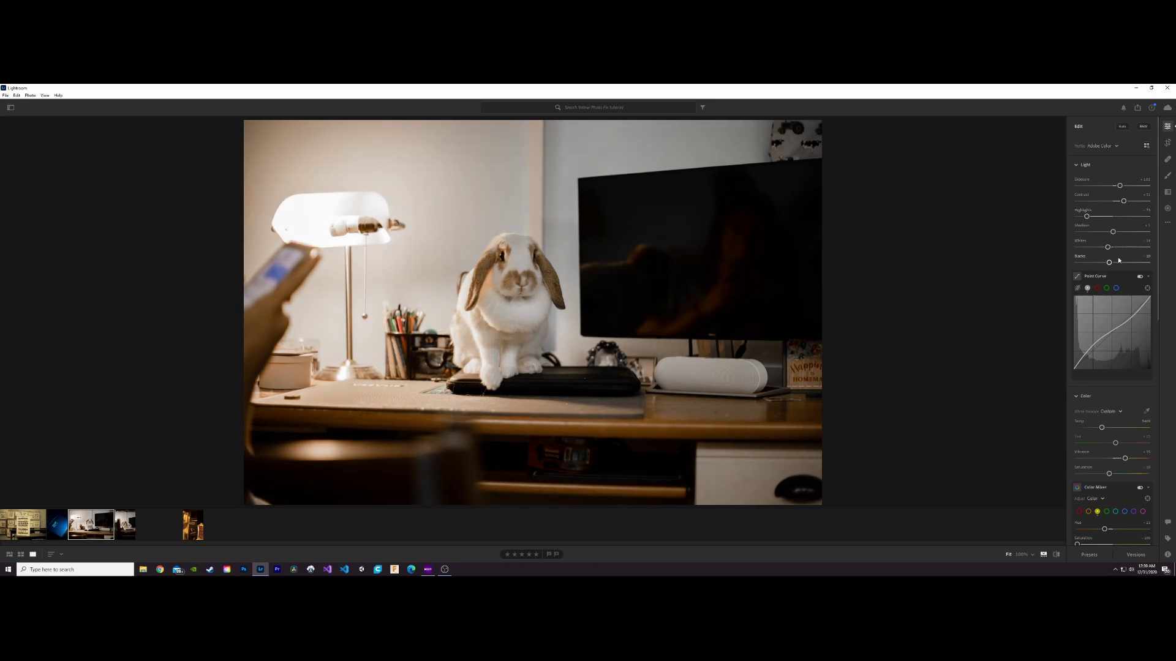
pyautogui.scroll(-2, 1119, 260)
pyautogui.moveTo(1101, 354); pyautogui.dragTo(1097, 354)
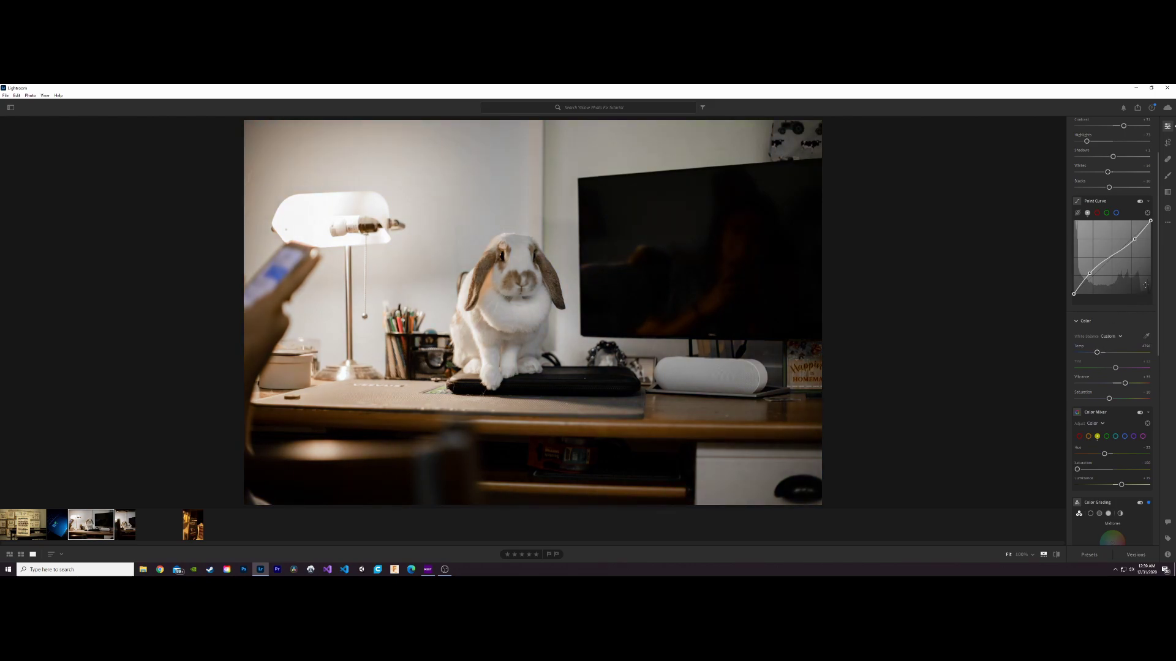
pyautogui.scroll(-4, 1118, 343)
pyautogui.moveTo(1121, 337); pyautogui.dragTo(1112, 341)
pyautogui.scroll(6, 1113, 342)
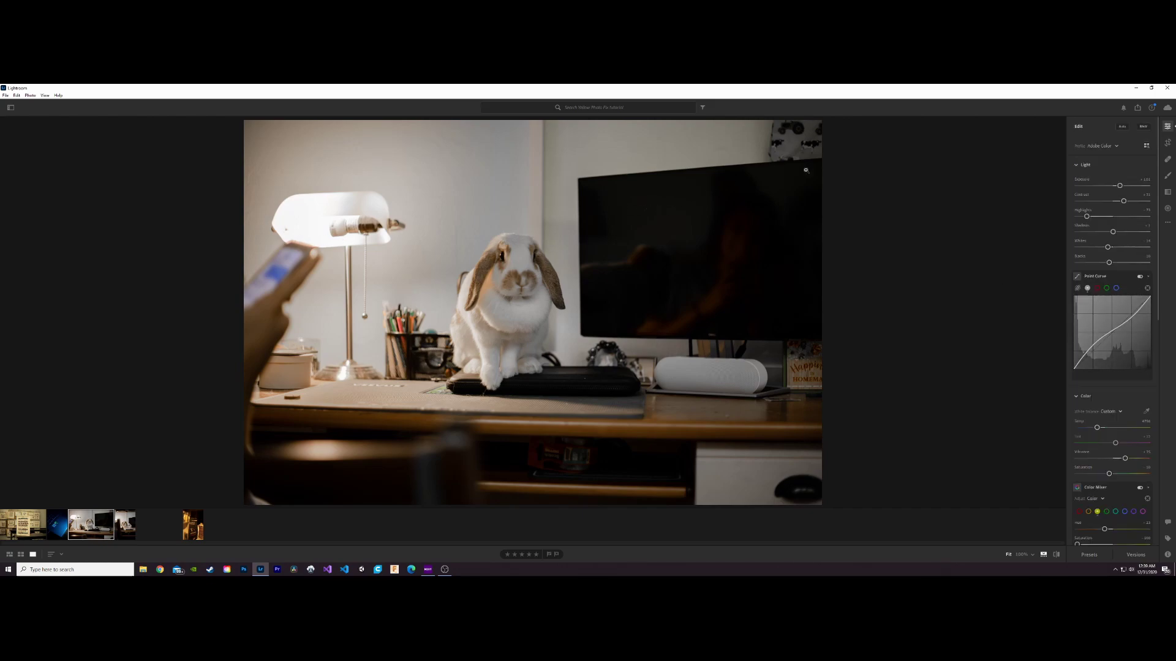
# Compare the desk photo's edited version against its unedited yellow original
pyautogui.press('\\')
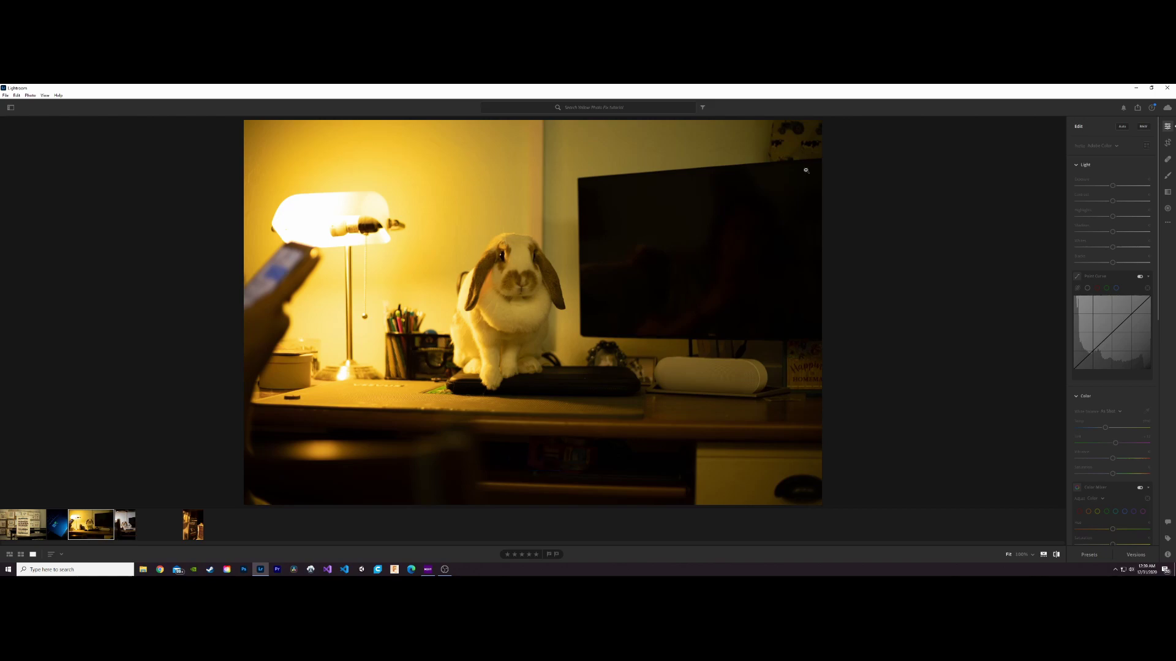
pyautogui.press('\\')
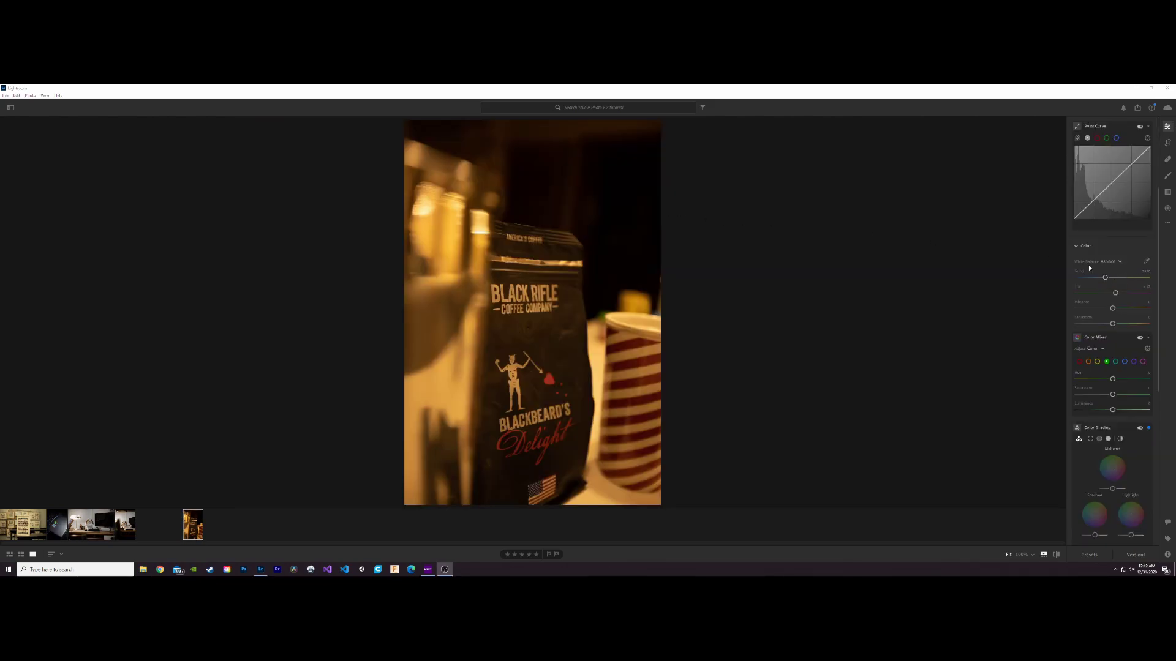
pyautogui.scroll(3, 1089, 268)
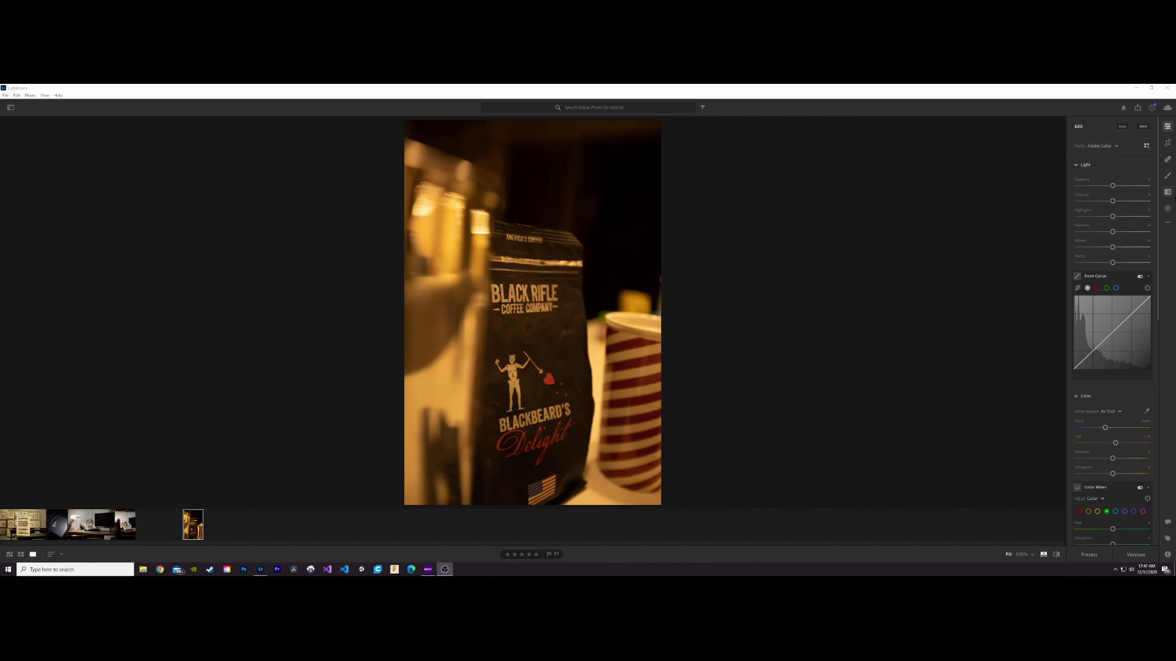
pyautogui.scroll(-1, 1160, 259)
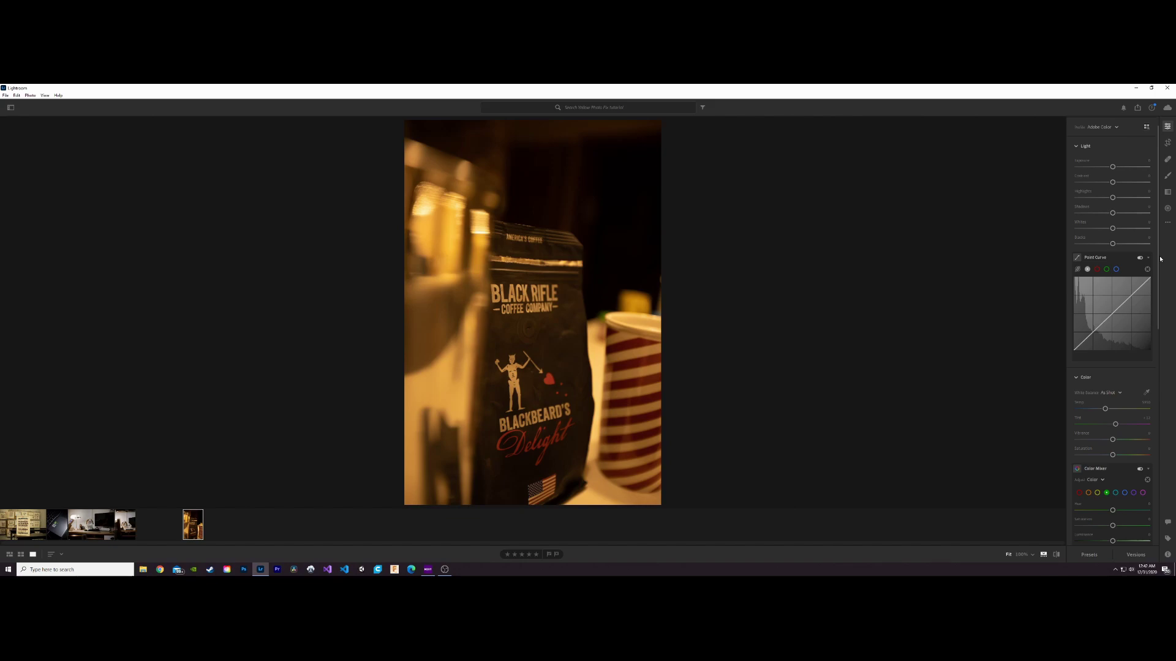
pyautogui.scroll(-10, 1126, 261)
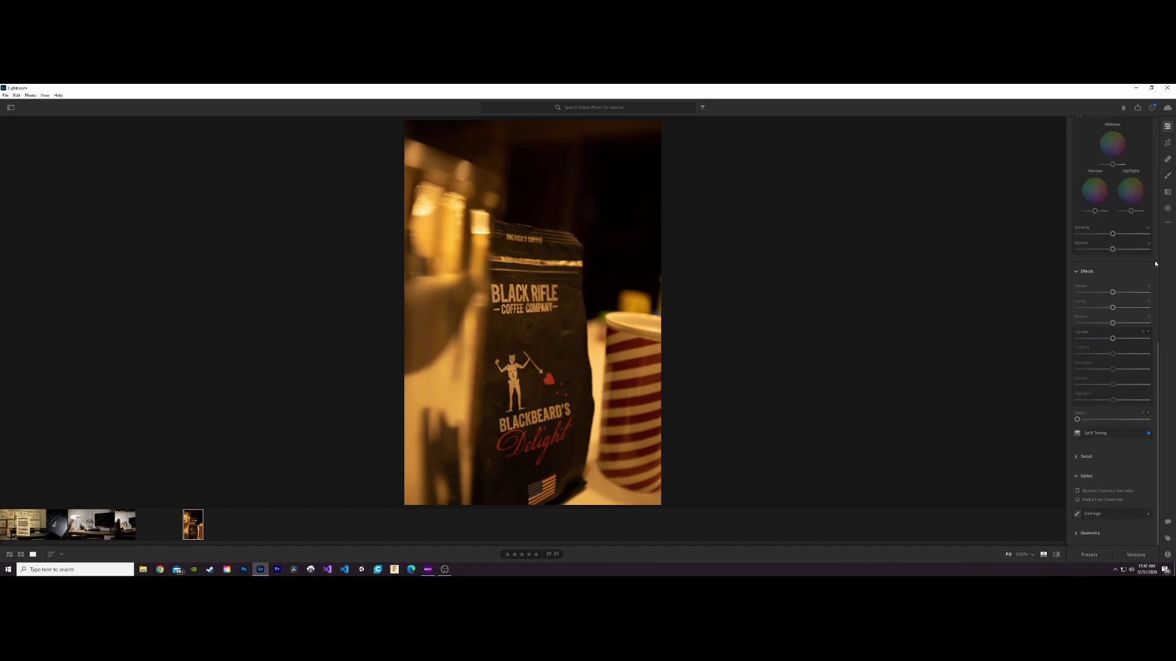
pyautogui.scroll(10, 1118, 273)
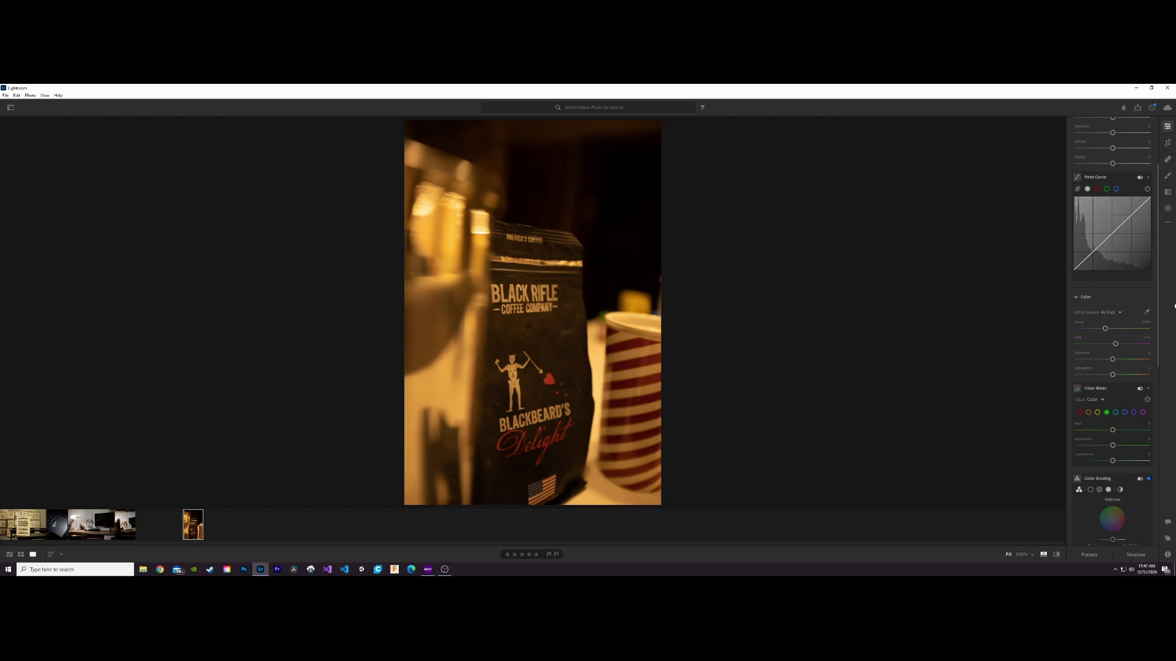
pyautogui.scroll(-4, 1143, 257)
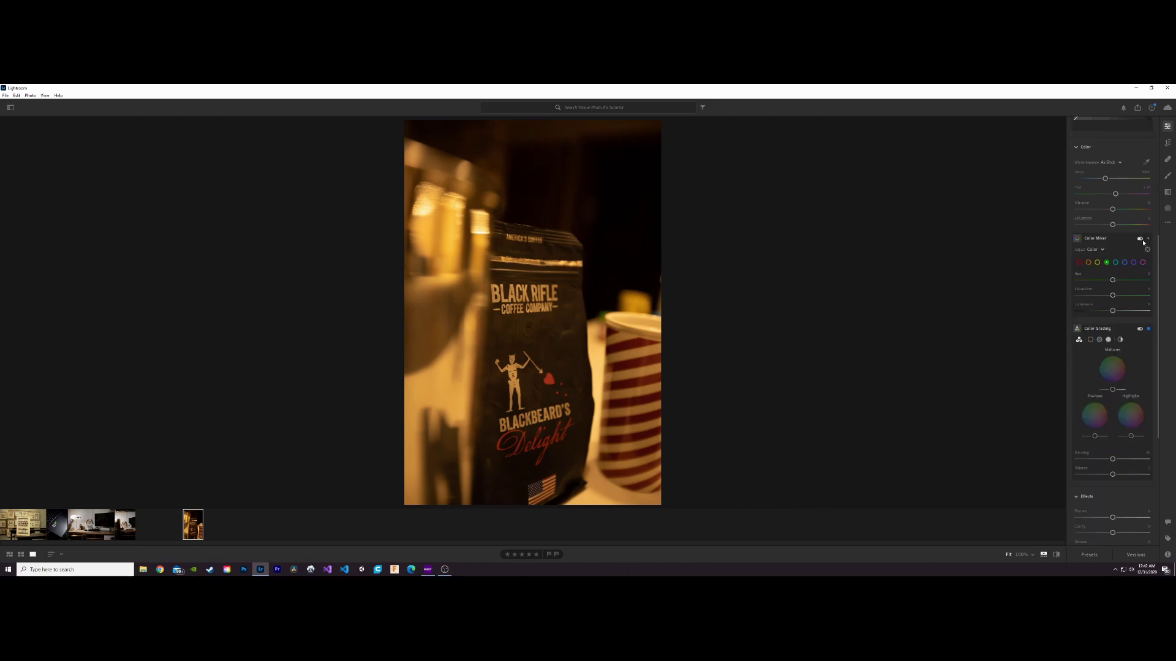
pyautogui.scroll(2, 1142, 262)
pyautogui.scroll(2, 1143, 261)
pyautogui.scroll(-4, 1113, 279)
# Desaturate the yellows to -100, brighten exposure, lower highlights and lift shadows and whites
pyautogui.click(1097, 262)
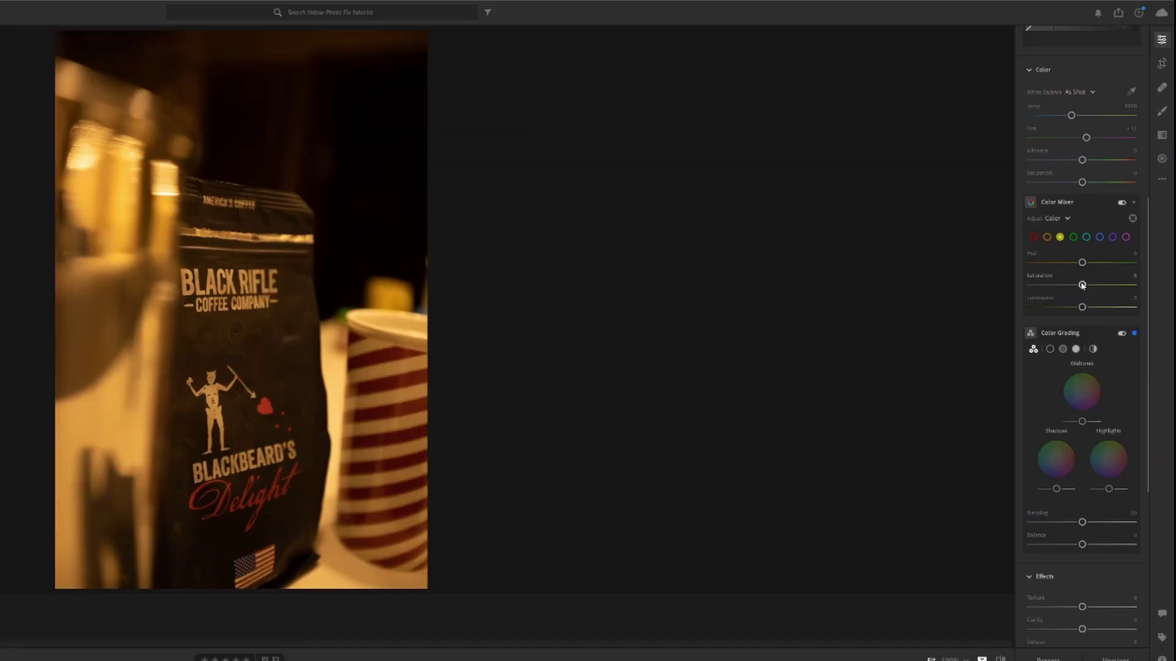
pyautogui.moveTo(1082, 285)
pyautogui.mouseDown()
pyautogui.moveTo(1121, 281)
pyautogui.moveTo(1055, 268)
pyautogui.moveTo(1068, 266)
pyautogui.mouseUp()
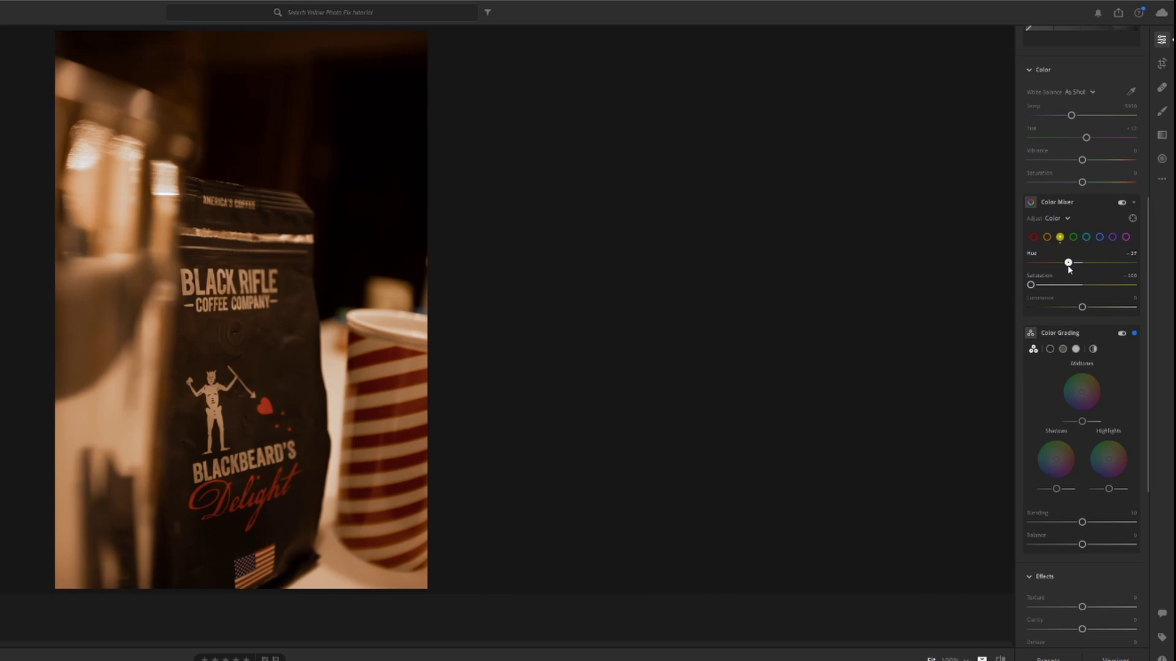
pyautogui.scroll(5, 1098, 245)
pyautogui.moveTo(1082, 126); pyautogui.dragTo(1066, 148)
pyautogui.moveTo(1082, 171); pyautogui.dragTo(1092, 193)
pyautogui.moveTo(1082, 215); pyautogui.dragTo(1057, 256)
# Add a Point Curve point to deepen the coffee bag photo's tones
pyautogui.scroll(-2, 1054, 257)
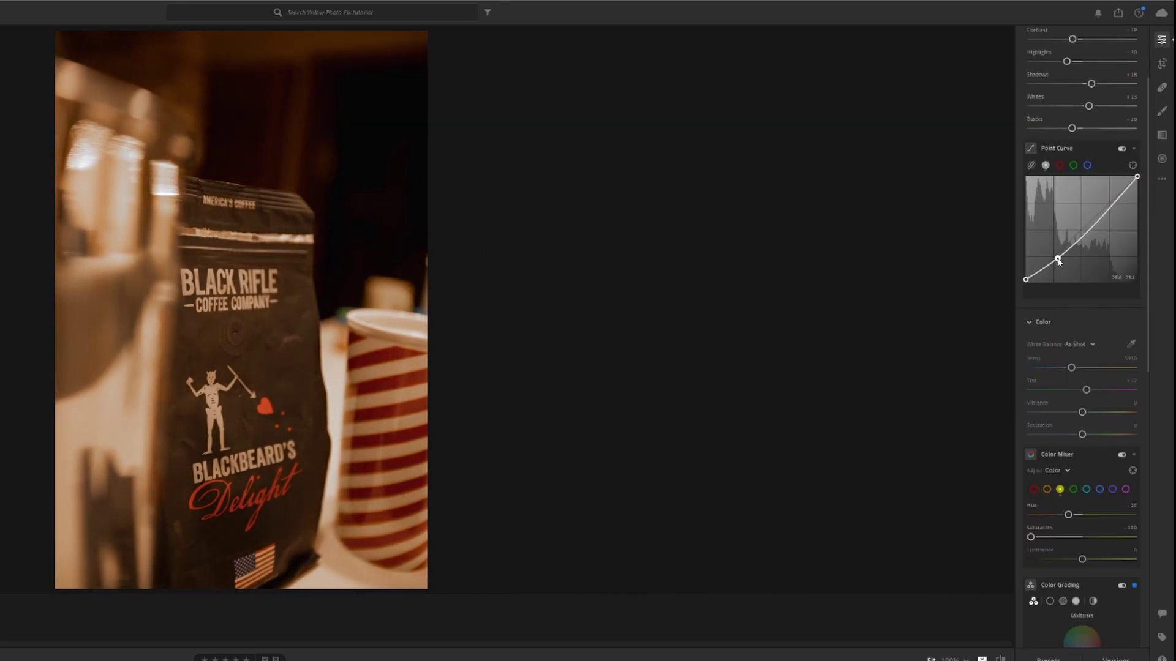
pyautogui.moveTo(1113, 200)
pyautogui.mouseDown()
pyautogui.moveTo(1113, 212)
pyautogui.moveTo(1089, 196)
pyautogui.mouseUp()
pyautogui.scroll(2, 1090, 184)
pyautogui.scroll(-2, 1090, 184)
pyautogui.scroll(-3, 1090, 196)
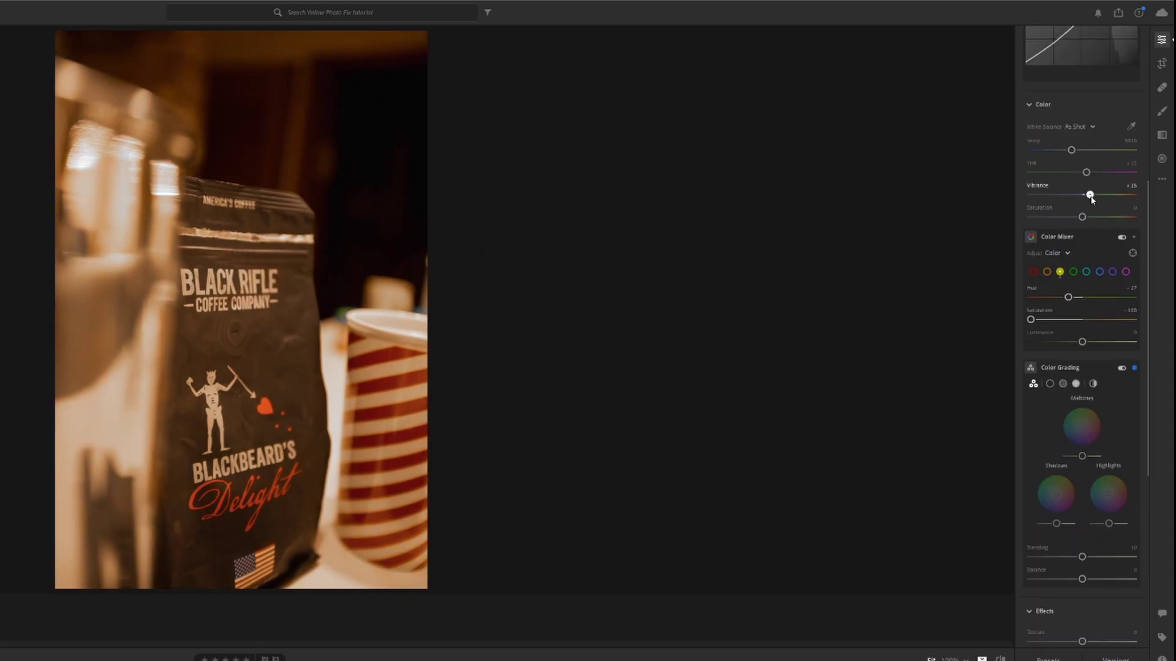
pyautogui.scroll(-2, 1089, 197)
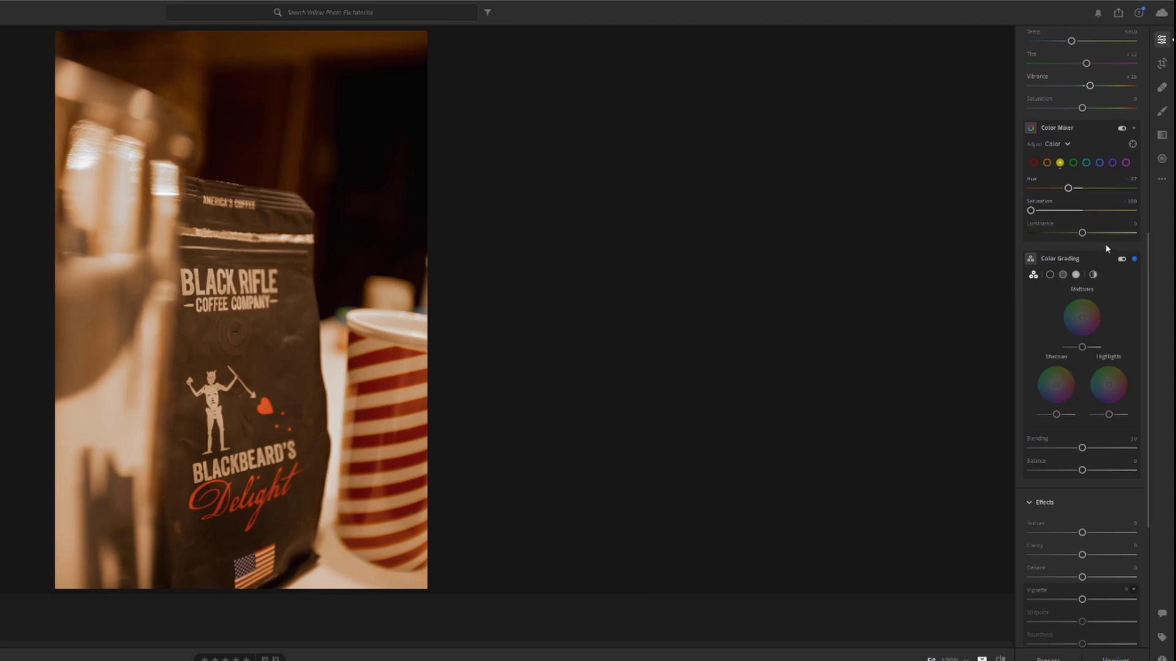
pyautogui.scroll(2, 1089, 150)
# Lower the Temp slider to about 4219 to neutralise the yellow cast
pyautogui.moveTo(1071, 151)
pyautogui.mouseDown()
pyautogui.moveTo(1031, 149)
pyautogui.moveTo(1066, 148)
pyautogui.moveTo(1053, 150)
pyautogui.mouseUp()
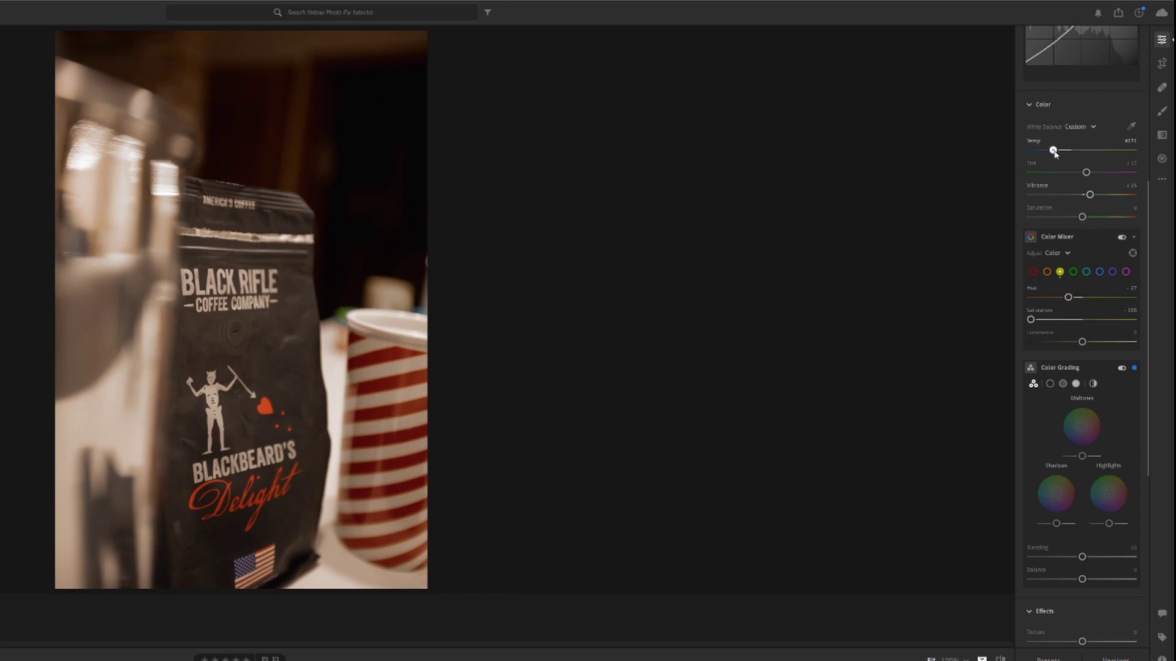
pyautogui.moveTo(1054, 150); pyautogui.dragTo(1056, 151)
pyautogui.scroll(-2, 1125, 283)
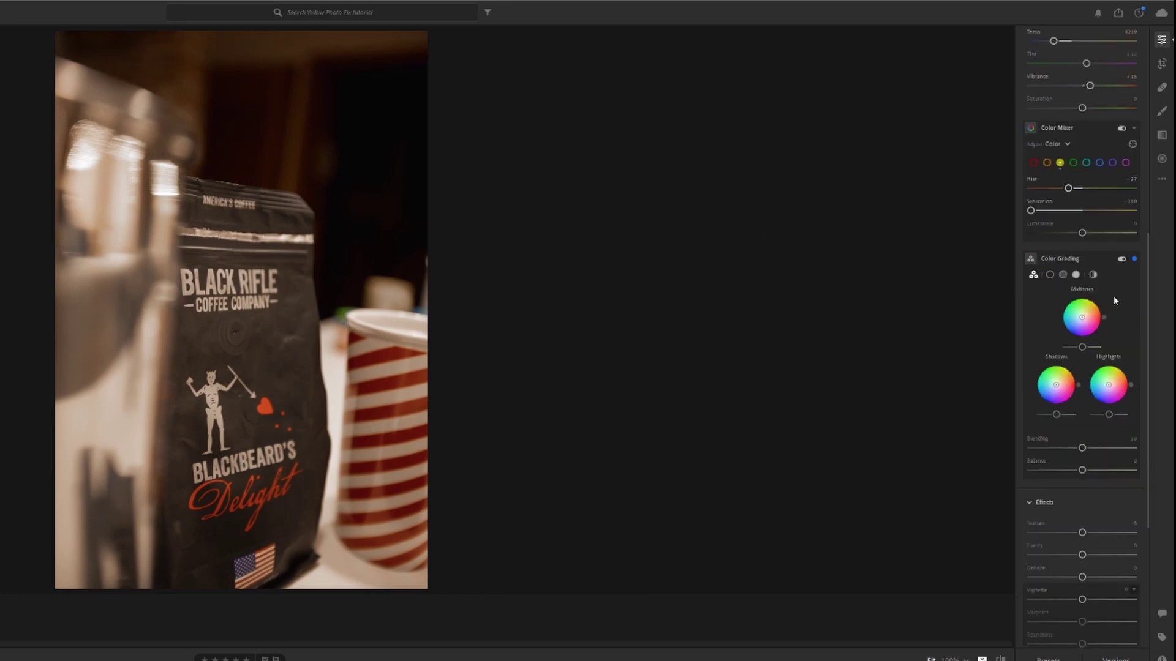
# Raise the red Saturation in the Color Mixer to about +51
pyautogui.click(1034, 162)
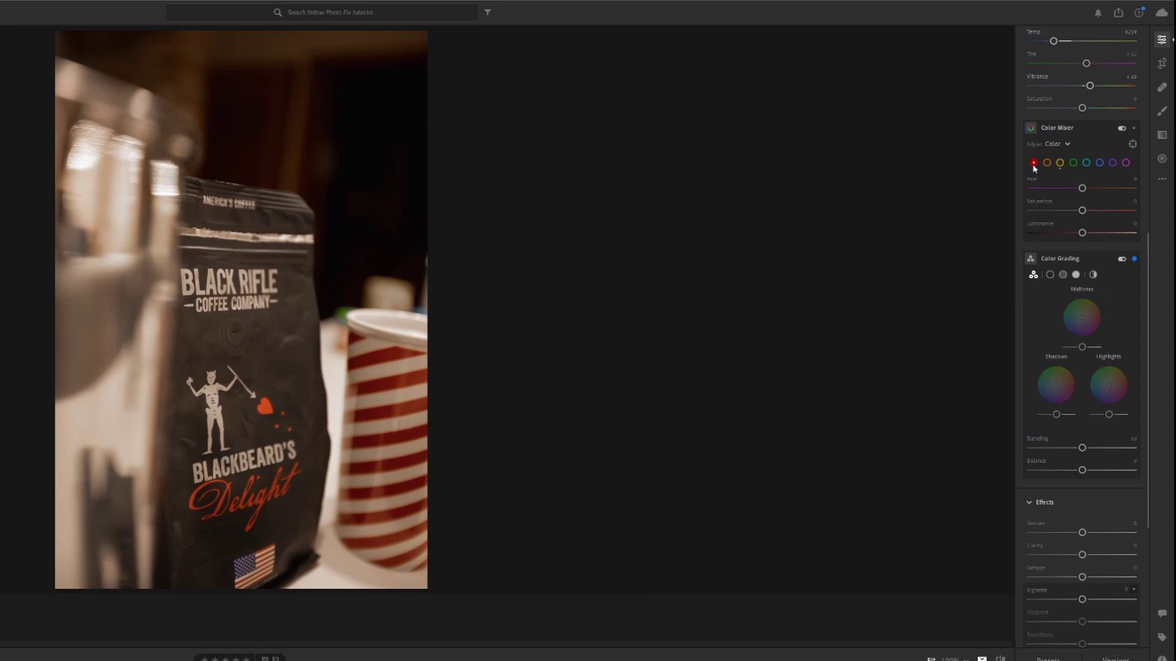
pyautogui.moveTo(1082, 211); pyautogui.dragTo(1094, 233)
pyautogui.scroll(-3, 1141, 372)
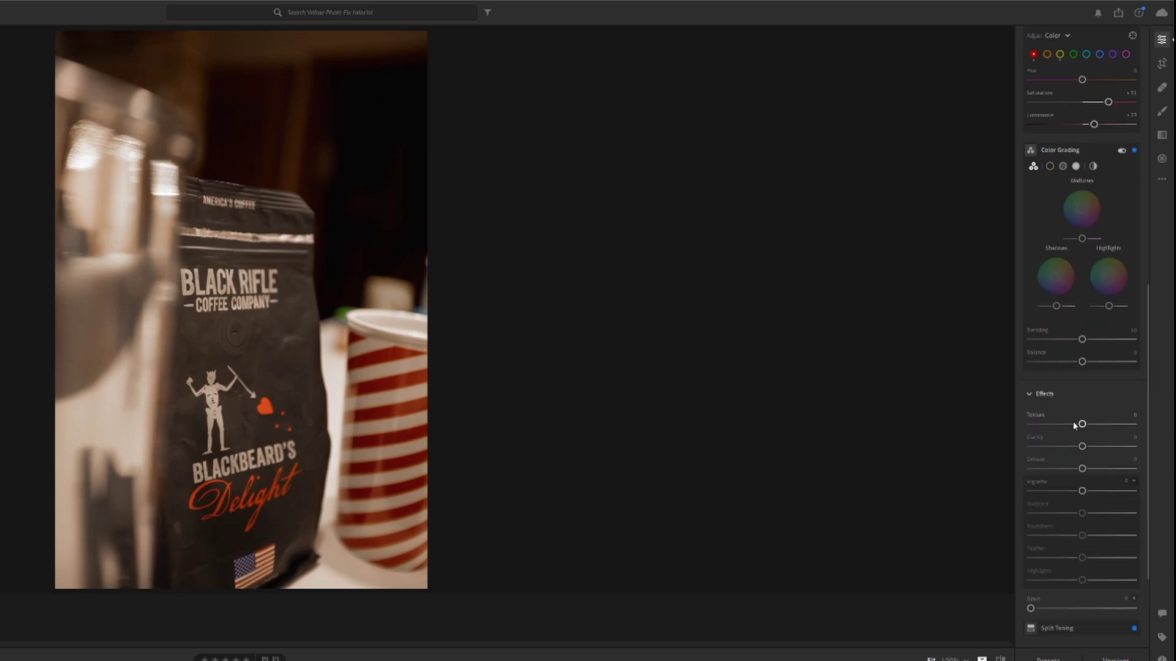
# Set Texture +15, Clarity about +19 and Dehaze +15, checking detail at full size
pyautogui.moveTo(282, 341); pyautogui.dragTo(412, 344)
pyautogui.moveTo(1083, 428); pyautogui.dragTo(1088, 469)
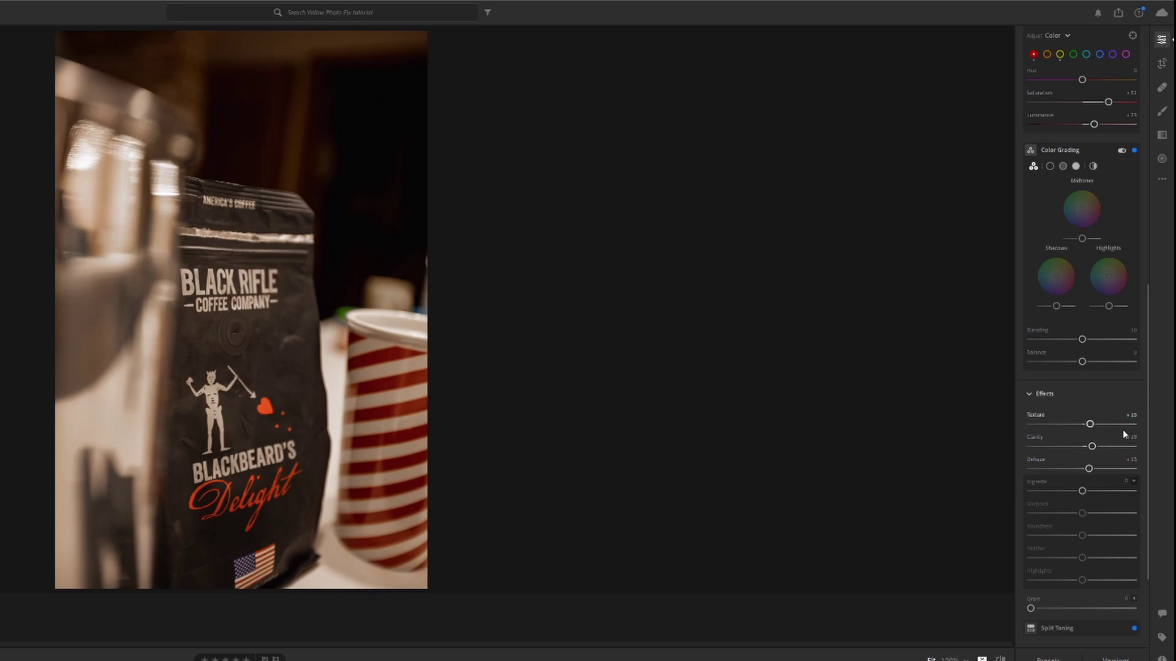
pyautogui.scroll(-2, 1124, 431)
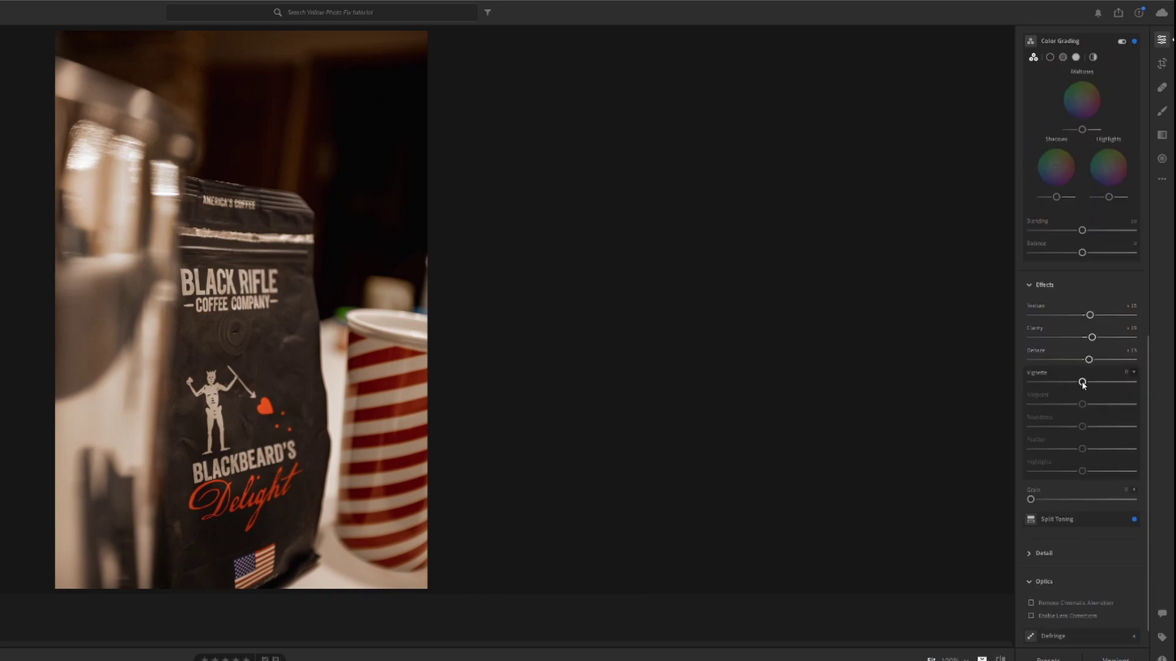
# Apply a vignette of about -15 with its Midpoint near 58
pyautogui.moveTo(1082, 383)
pyautogui.mouseDown()
pyautogui.moveTo(1054, 395)
pyautogui.moveTo(1103, 404)
pyautogui.moveTo(1091, 404)
pyautogui.mouseUp()
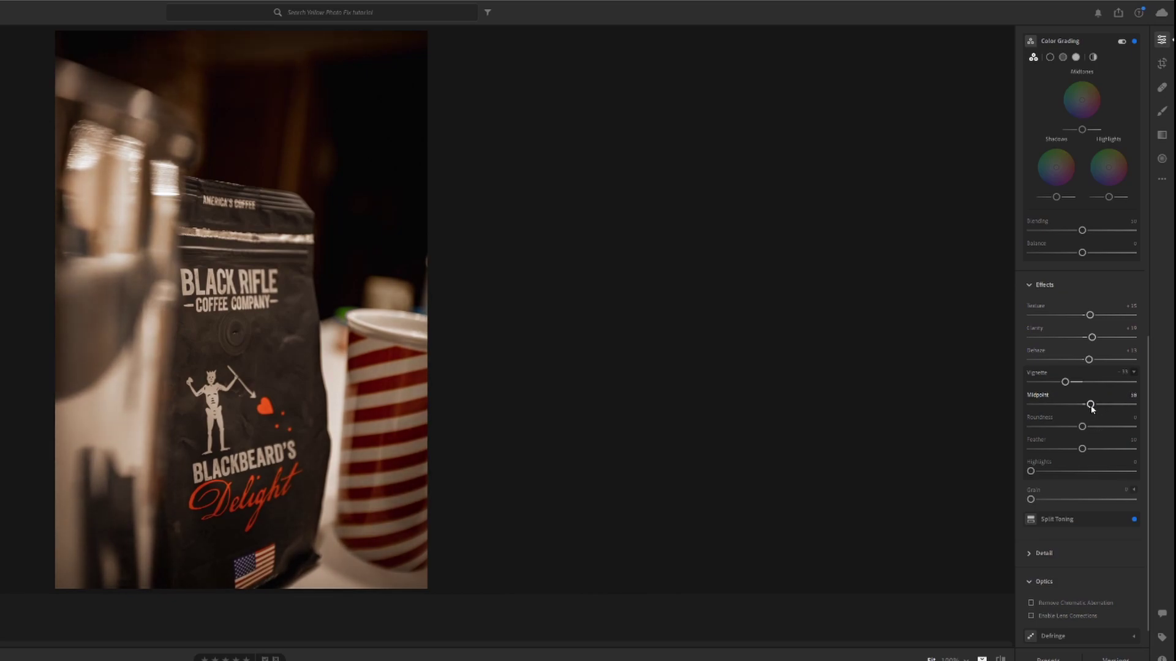
pyautogui.scroll(-1, 1107, 364)
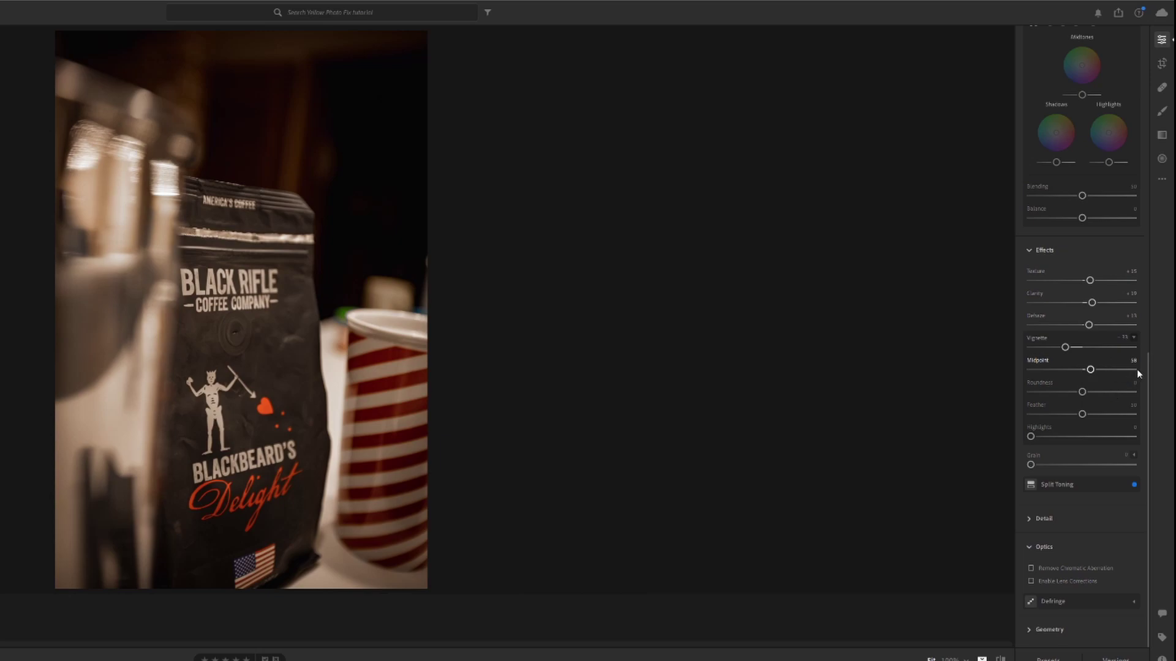
pyautogui.scroll(15, 1133, 364)
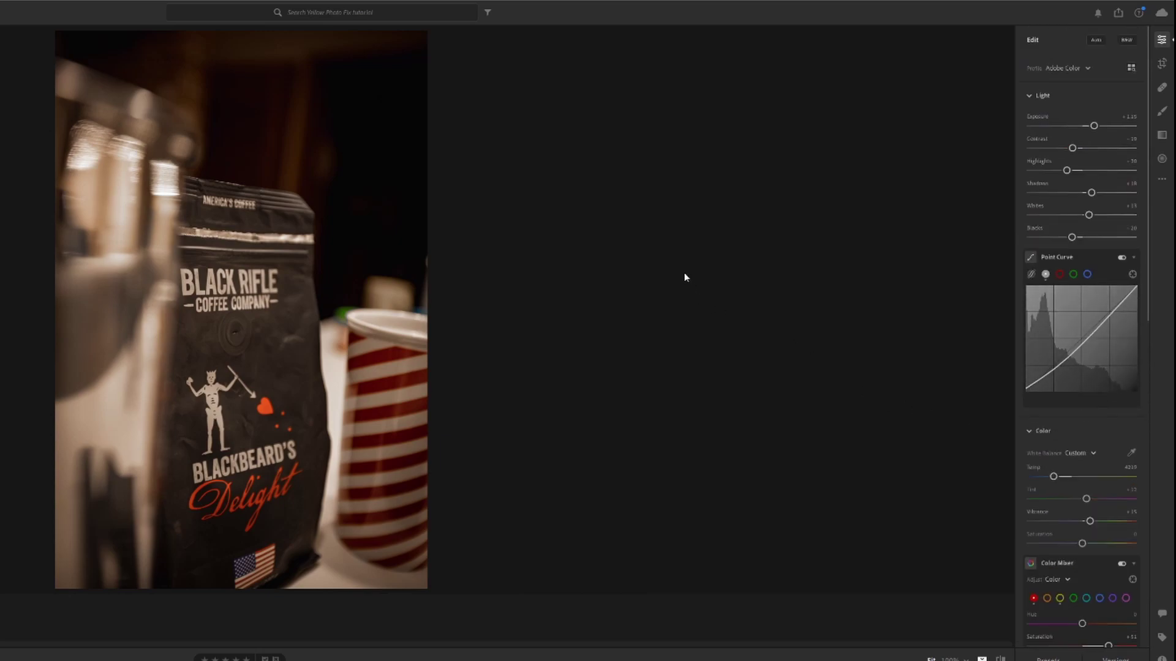
pyautogui.press('\\')
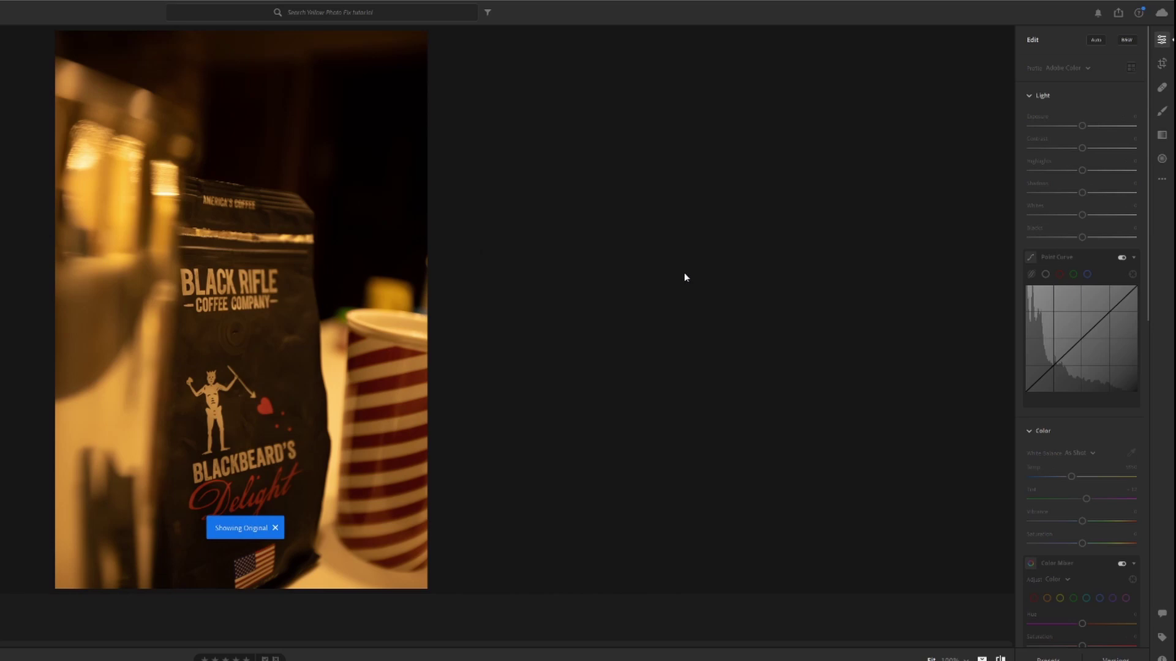
pyautogui.press('\\')
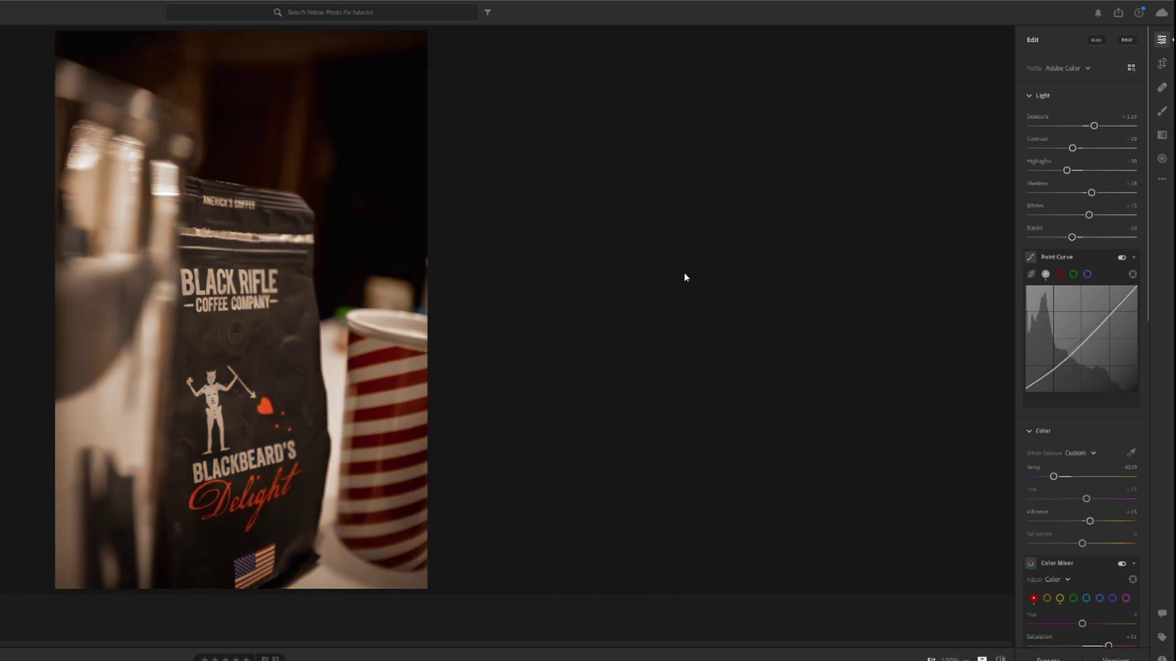